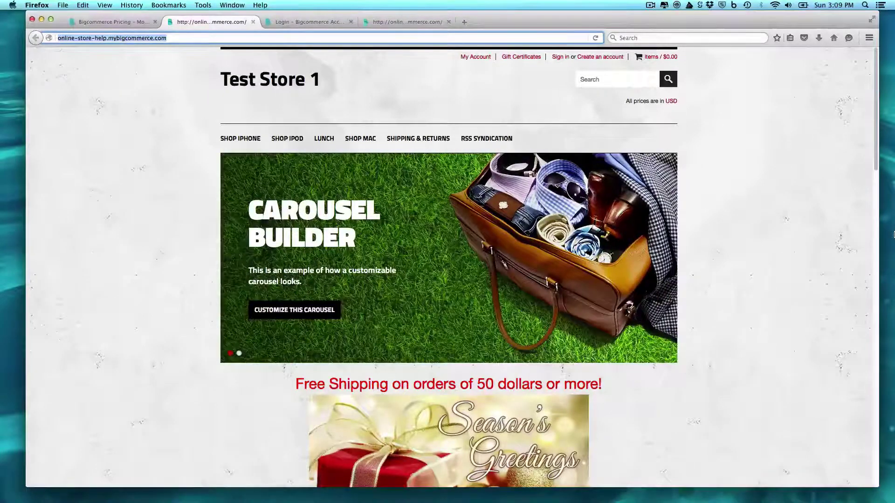
Go to the Pricing page and start a free trial of the Standard plan
{"action": "left_click", "coordinate": [137, 24]}
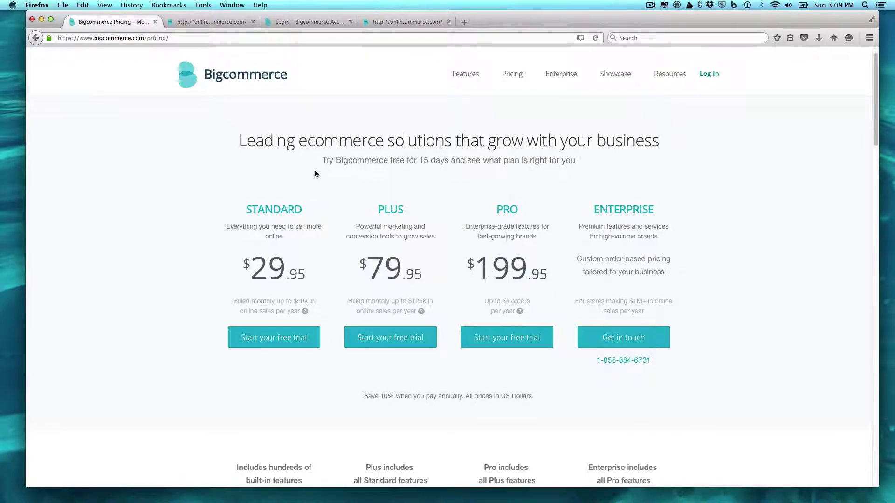
{"action": "left_click", "coordinate": [280, 347]}
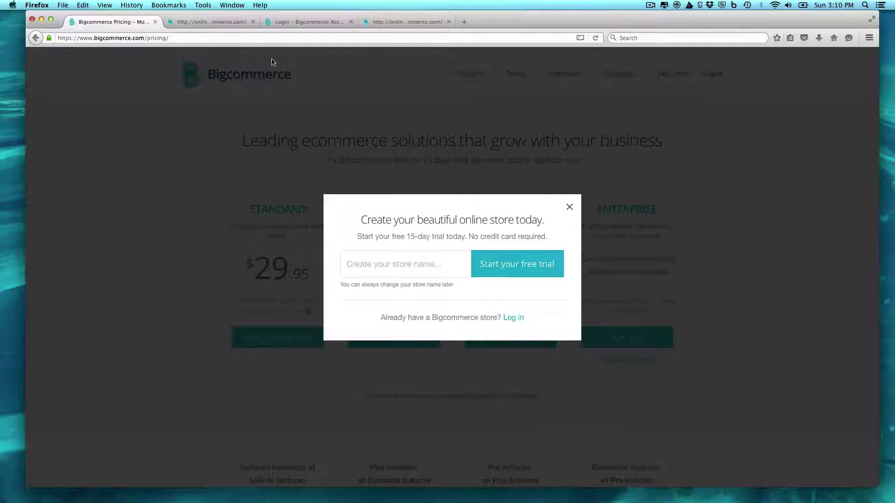
Sign in to the Bigcommerce control panel and decline Firefox's offer to save the login
{"action": "left_click", "coordinate": [392, 22]}
{"action": "left_click", "coordinate": [314, 22]}
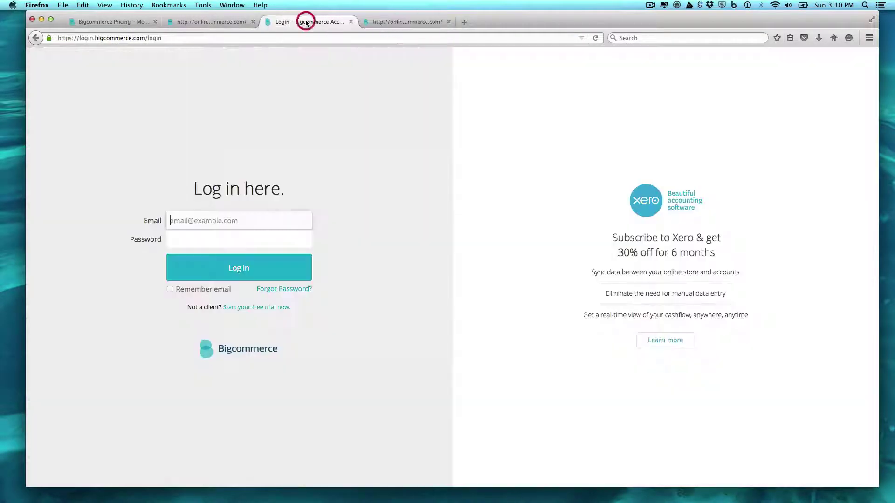
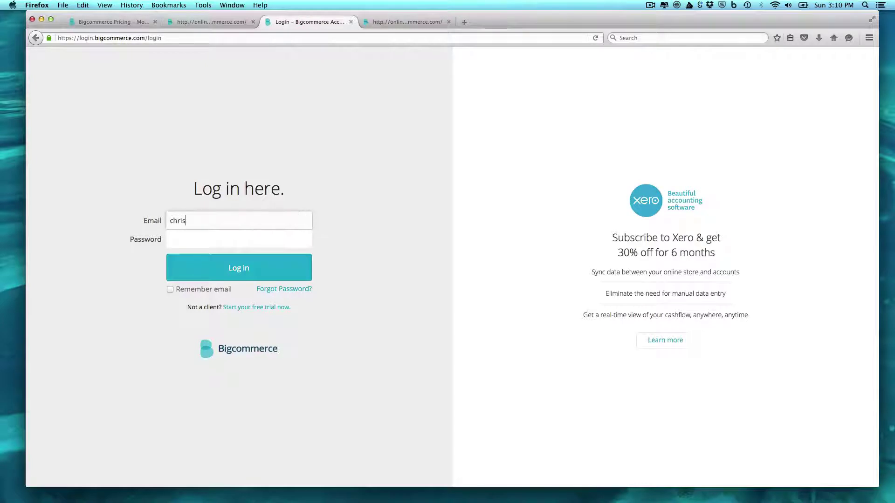
{"action": "key", "text": "Return"}
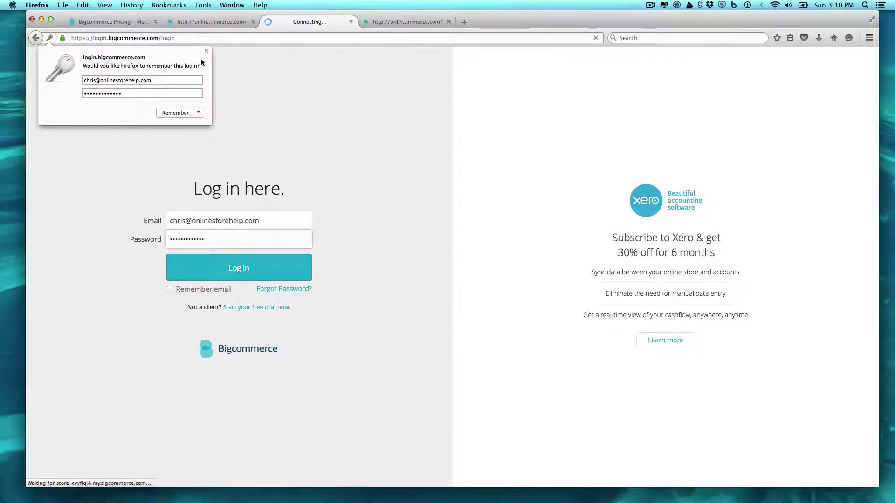
{"action": "left_click", "coordinate": [205, 51]}
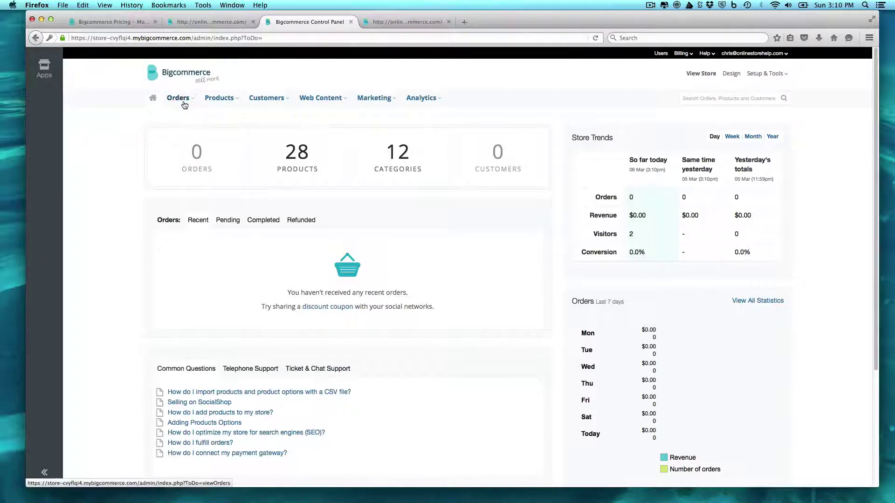
Browse the Customers, Web Content, Marketing and Analytics menus, then open Store Design
{"action": "left_click", "coordinate": [282, 99]}
{"action": "left_click", "coordinate": [338, 103]}
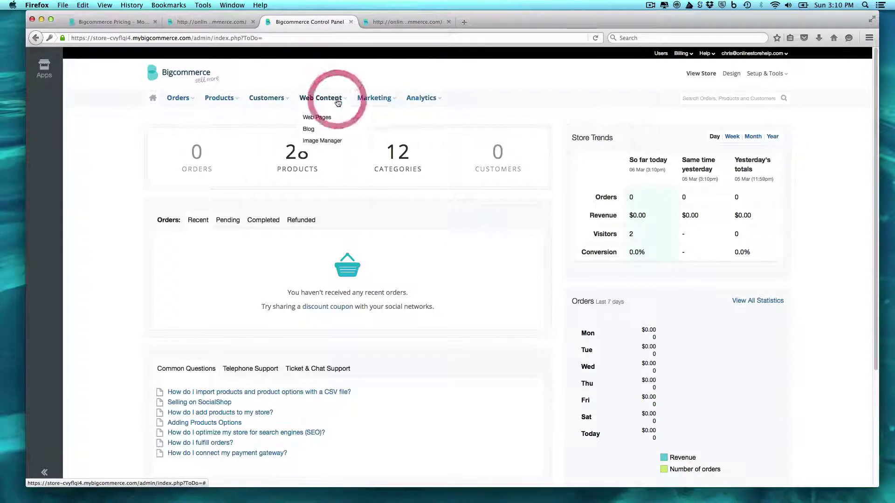
{"action": "left_click", "coordinate": [386, 102]}
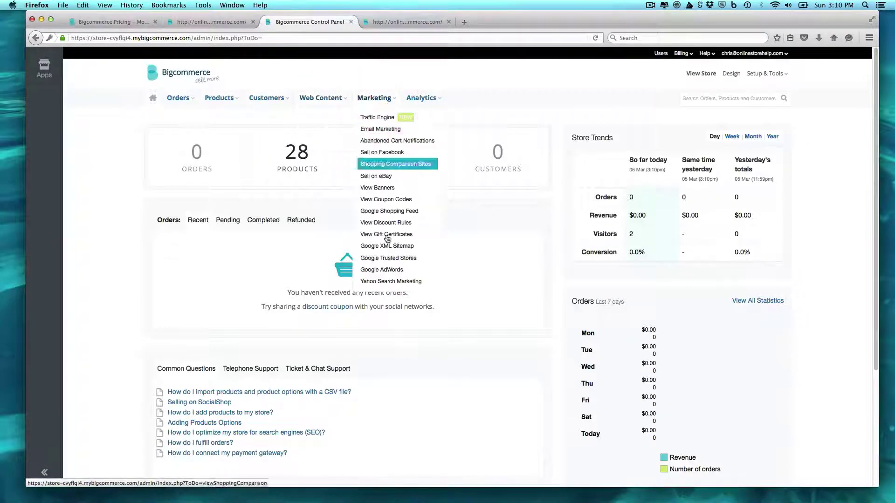
{"action": "left_click", "coordinate": [436, 99]}
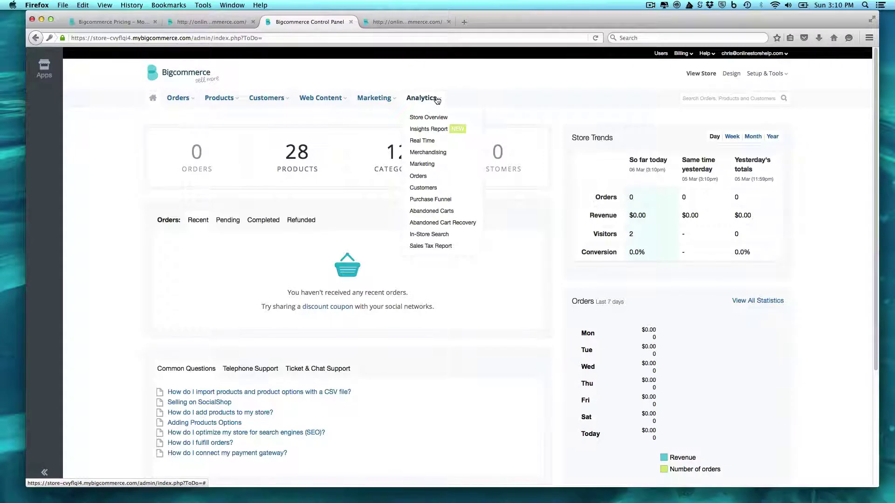
{"action": "left_click", "coordinate": [657, 75]}
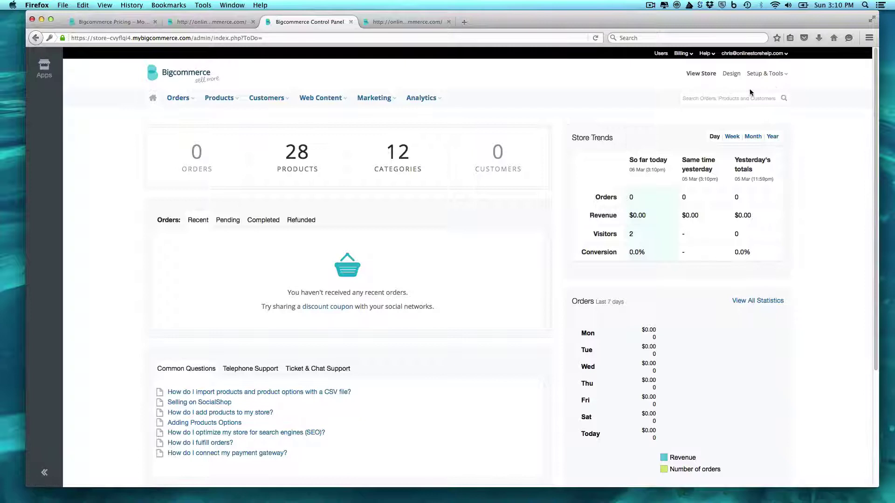
{"action": "left_click", "coordinate": [787, 74]}
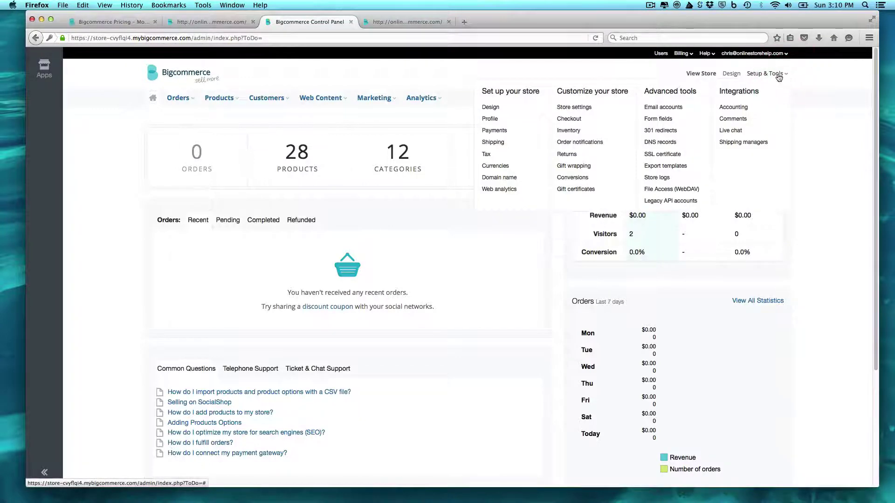
{"action": "left_click", "coordinate": [729, 74]}
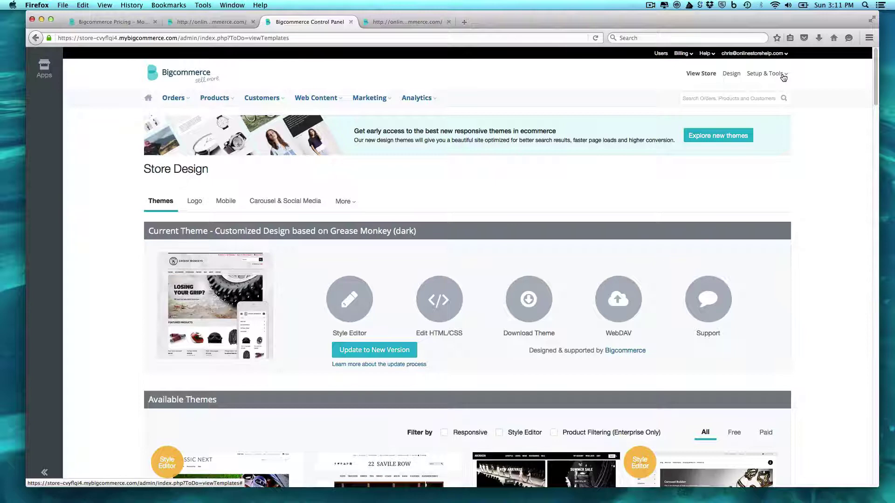
Open Store Settings and keep the weight measurement as Ounces
{"action": "left_click", "coordinate": [783, 75]}
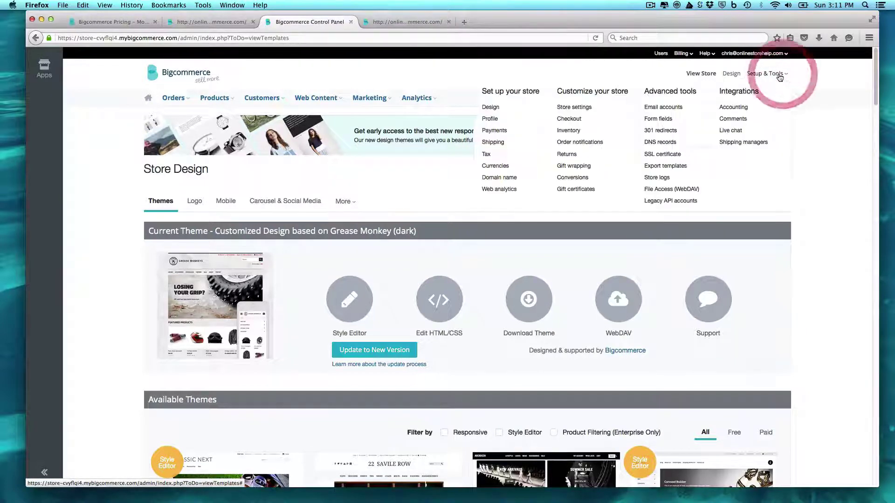
{"action": "left_click", "coordinate": [583, 108]}
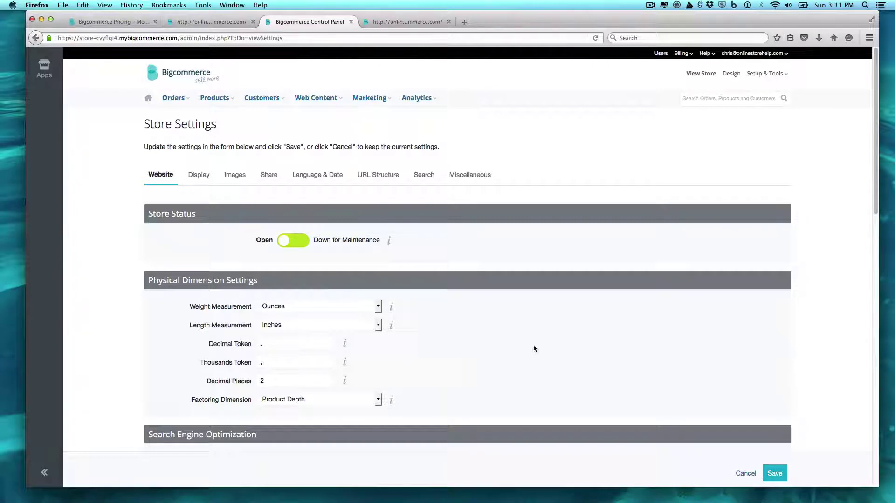
{"action": "left_click", "coordinate": [379, 308]}
{"action": "left_click", "coordinate": [479, 329]}
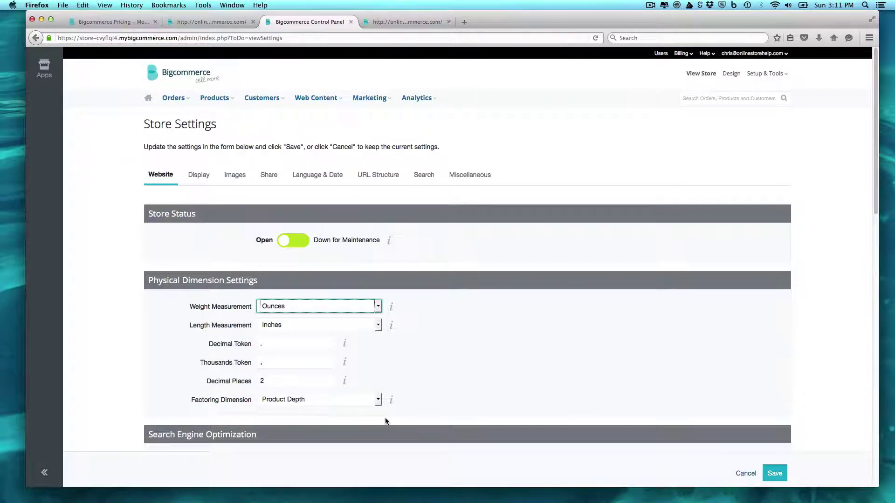
Review the Website settings, titled 'The best Coffee in the world', and save them
{"action": "left_click", "coordinate": [503, 393]}
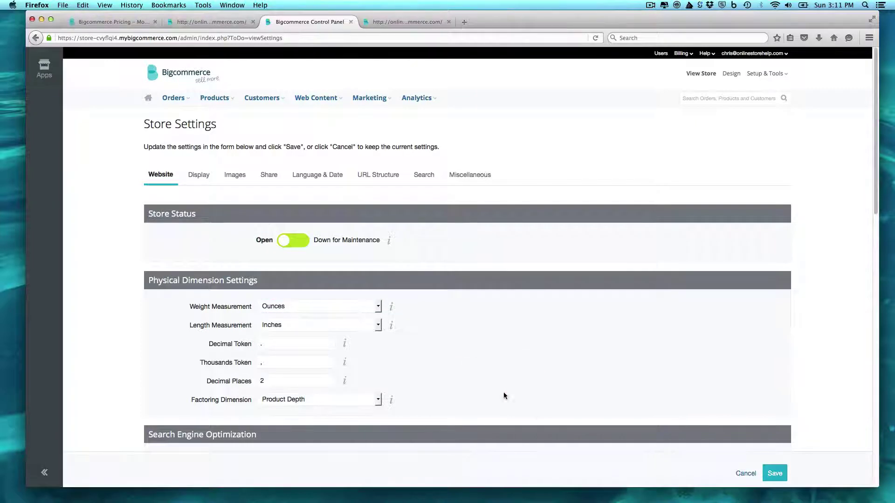
{"action": "scroll", "coordinate": [504, 393], "scroll_direction": "down", "scroll_amount": 2}
{"action": "scroll", "coordinate": [391, 299], "scroll_direction": "down", "scroll_amount": 5}
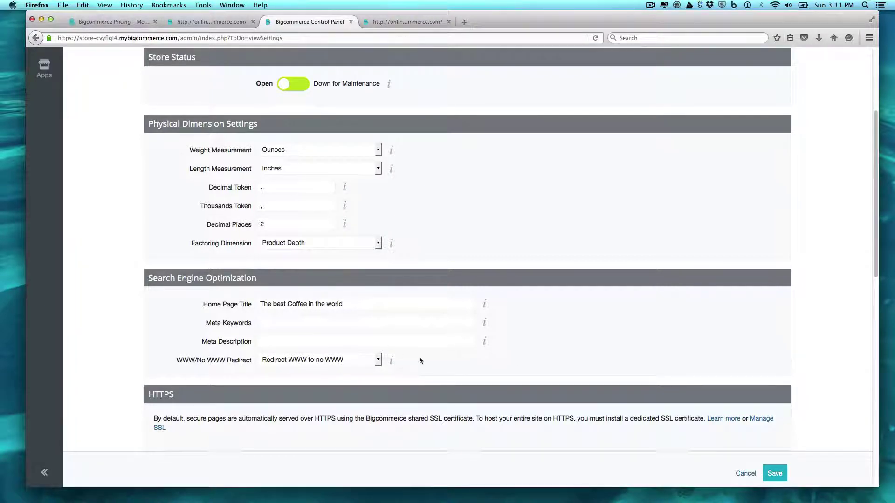
{"action": "scroll", "coordinate": [569, 359], "scroll_direction": "down", "scroll_amount": 5}
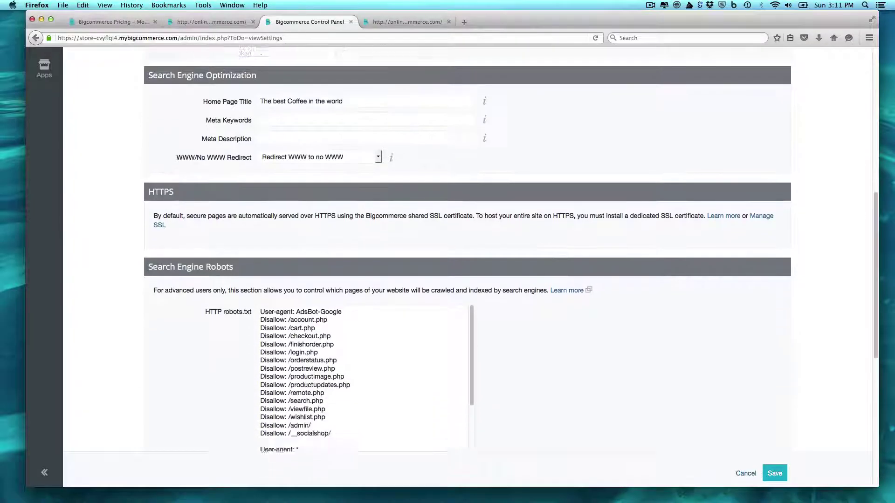
{"action": "scroll", "coordinate": [124, 396], "scroll_direction": "down", "scroll_amount": 10}
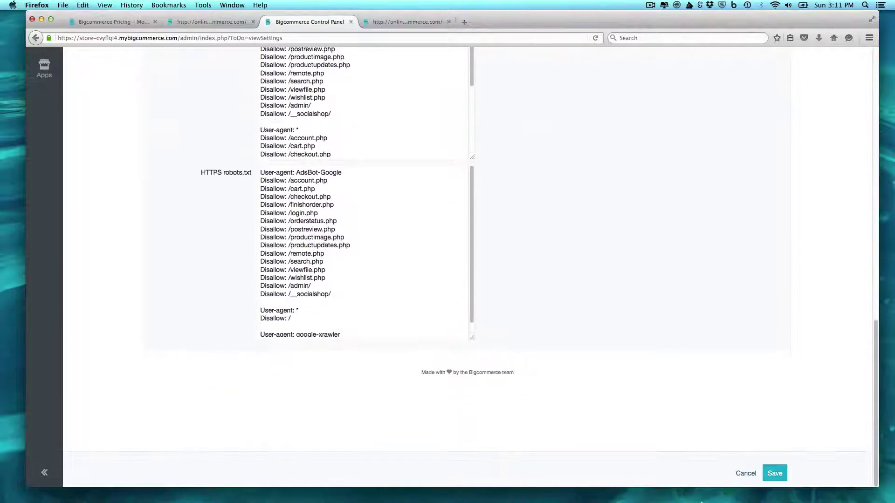
{"action": "left_click", "coordinate": [774, 473]}
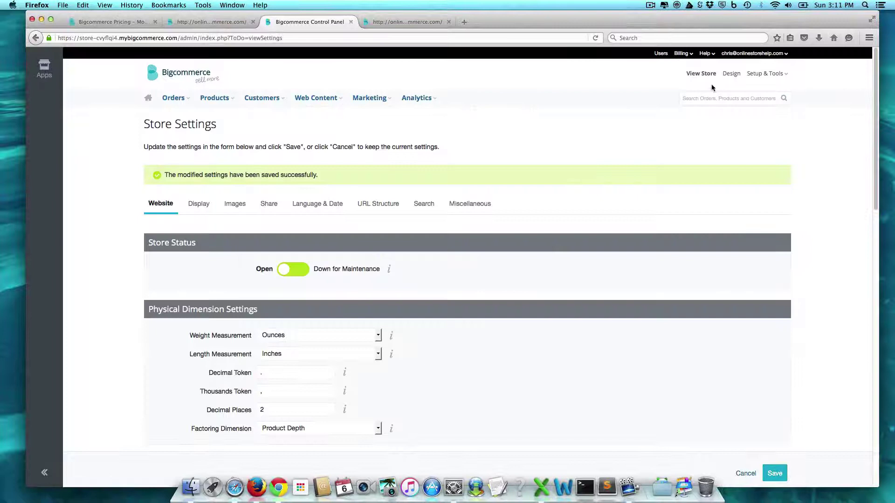
{"action": "left_click", "coordinate": [779, 75]}
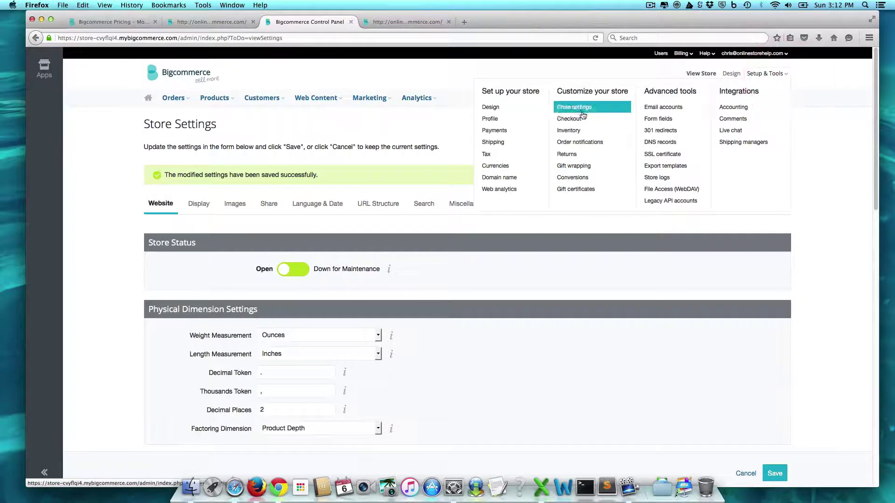
Open order notification settings, enable SMS text message notifications and save
{"action": "left_click", "coordinate": [579, 142]}
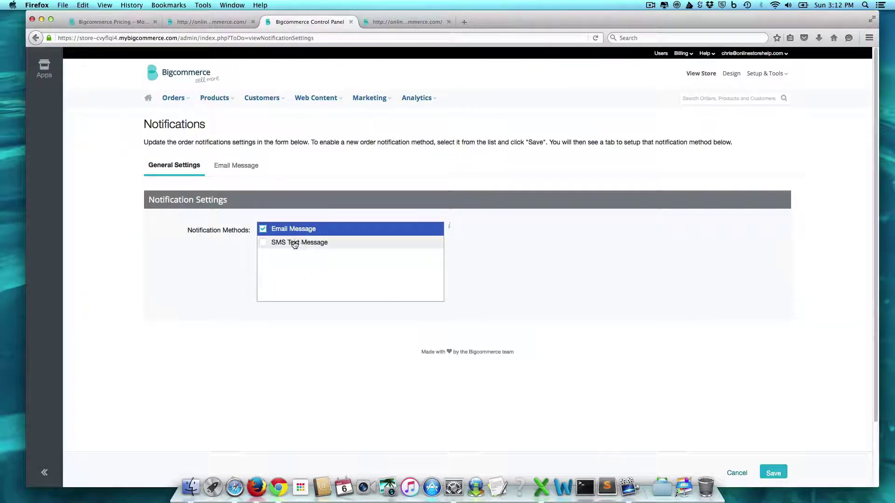
{"action": "left_click", "coordinate": [294, 243]}
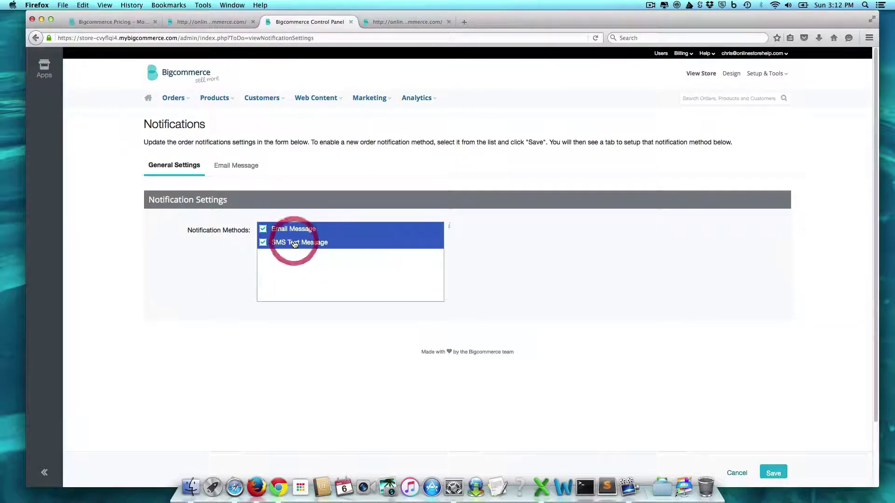
{"action": "left_click", "coordinate": [773, 473]}
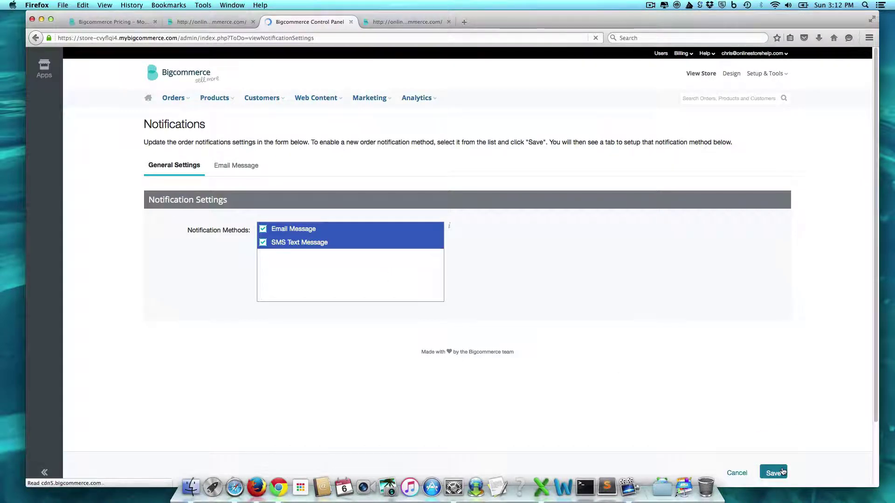
{"action": "left_click_drag", "start_coordinate": [791, 483], "coordinate": [792, 465]}
Review the SMS and email tabs, then disable SMS so only Email Message remains, and save
{"action": "left_click", "coordinate": [300, 193]}
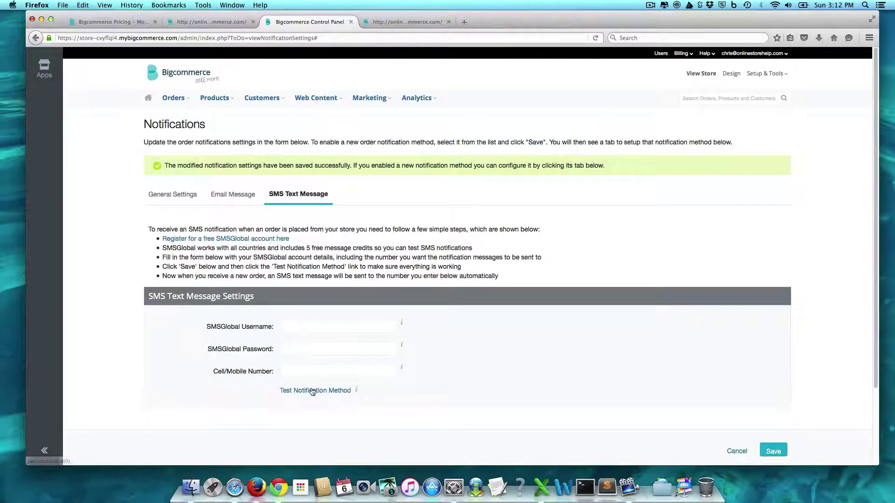
{"action": "left_click", "coordinate": [233, 193]}
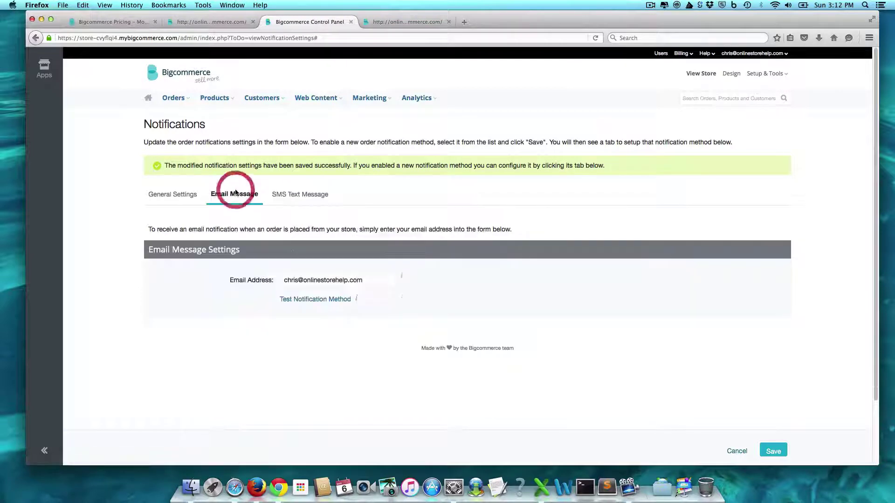
{"action": "left_click", "coordinate": [166, 195]}
{"action": "left_click", "coordinate": [263, 272]}
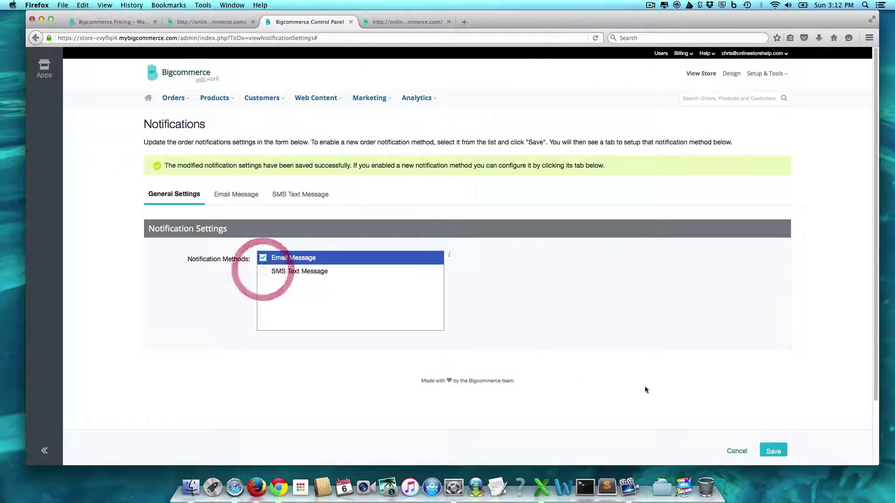
{"action": "left_click", "coordinate": [772, 450]}
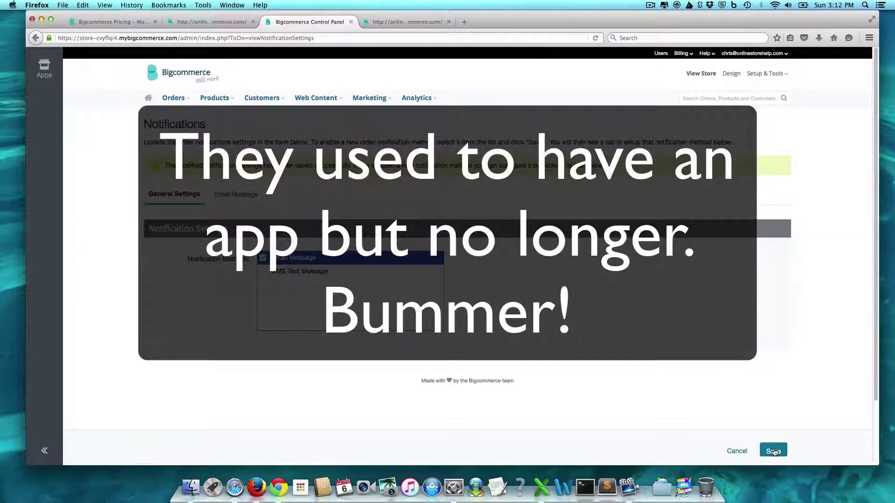
{"action": "left_click", "coordinate": [780, 73]}
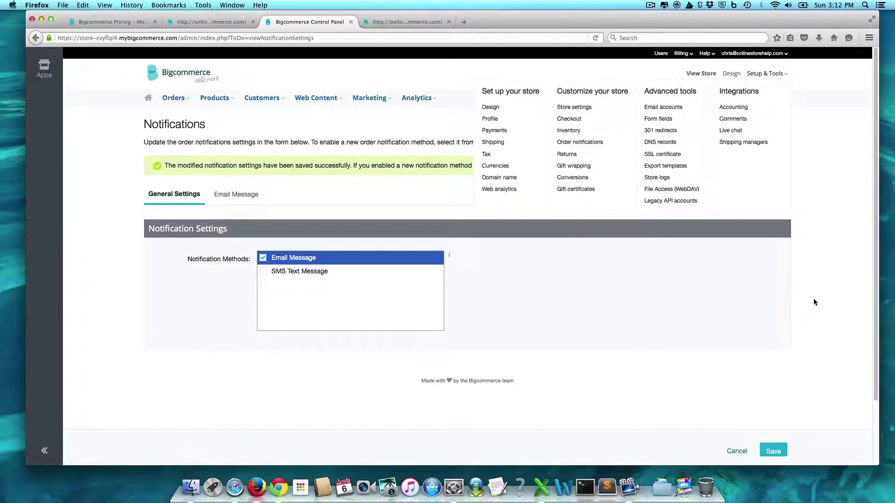
Open the store profile and enter the store name Coffee Shop and the store's street address
{"action": "left_click", "coordinate": [505, 118]}
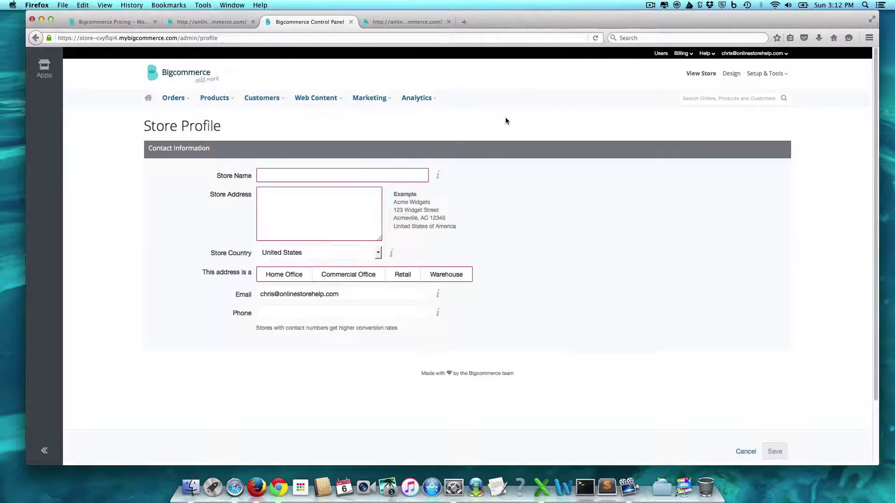
{"action": "left_click", "coordinate": [276, 174]}
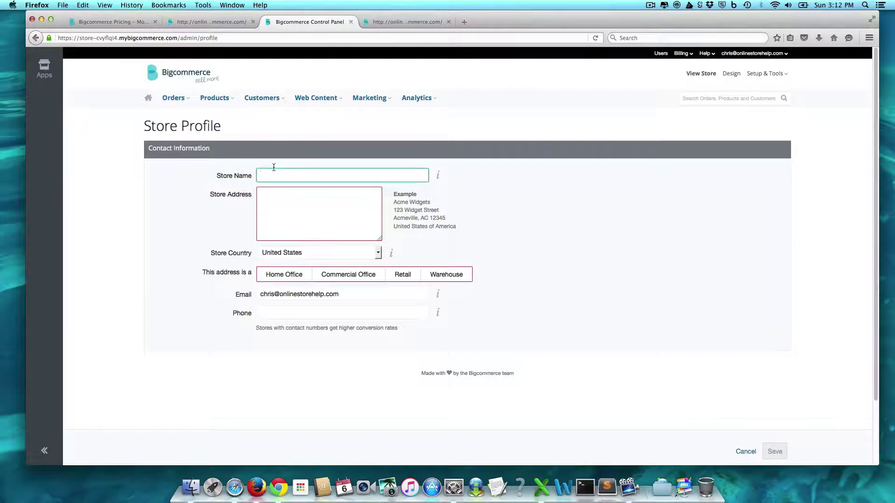
{"action": "type", "text": "Coffee Company"}
{"action": "left_click", "coordinate": [261, 194]}
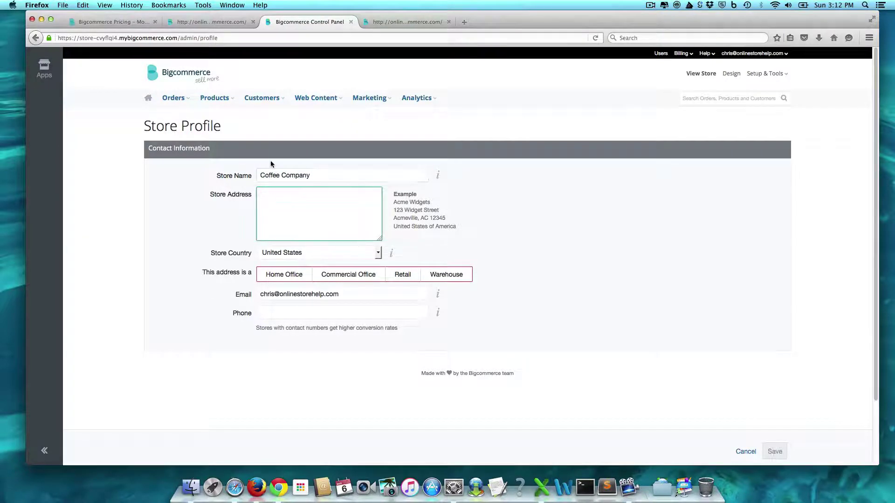
{"action": "type", "text": "123"}
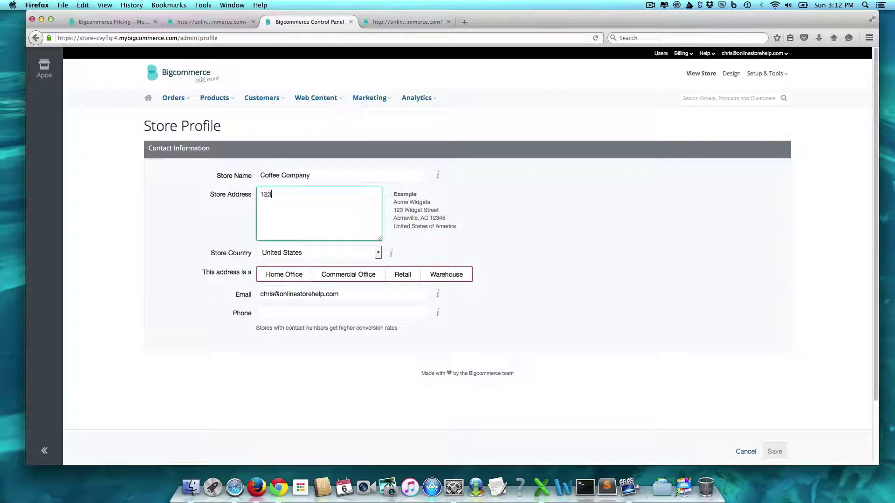
{"action": "type", "text": " Test Str"}
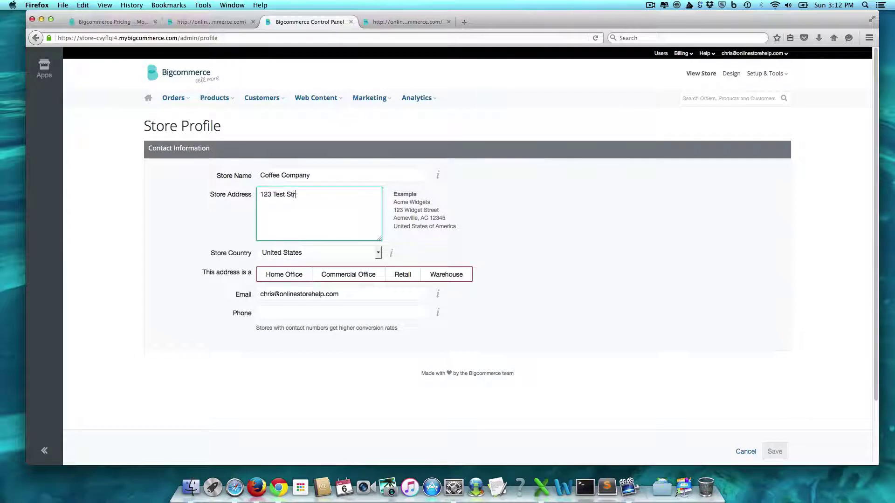
{"action": "type", "text": "eet Honolulu, hi 99999"}
Mark the address type as Home Office, enter the store phone number, and save the profile
{"action": "left_click", "coordinate": [292, 276]}
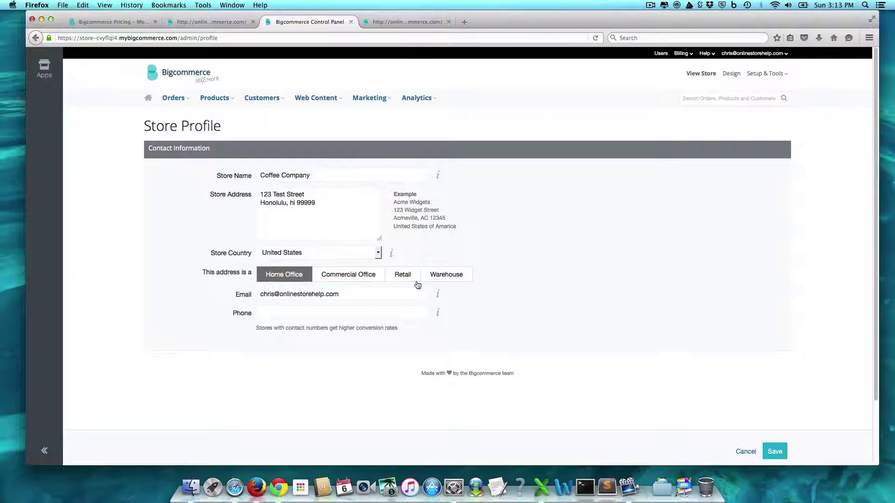
{"action": "left_click", "coordinate": [390, 316]}
{"action": "type", "text": "55"}
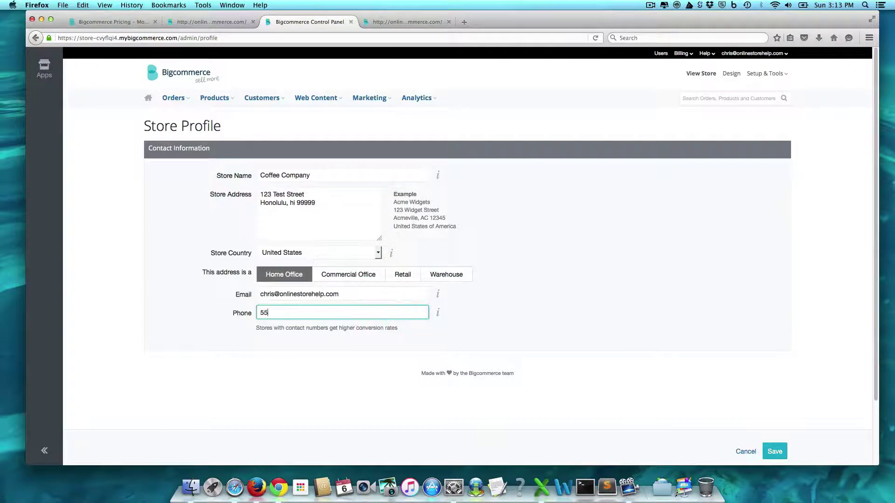
{"action": "type", "text": "5-1212"}
{"action": "left_click", "coordinate": [775, 451]}
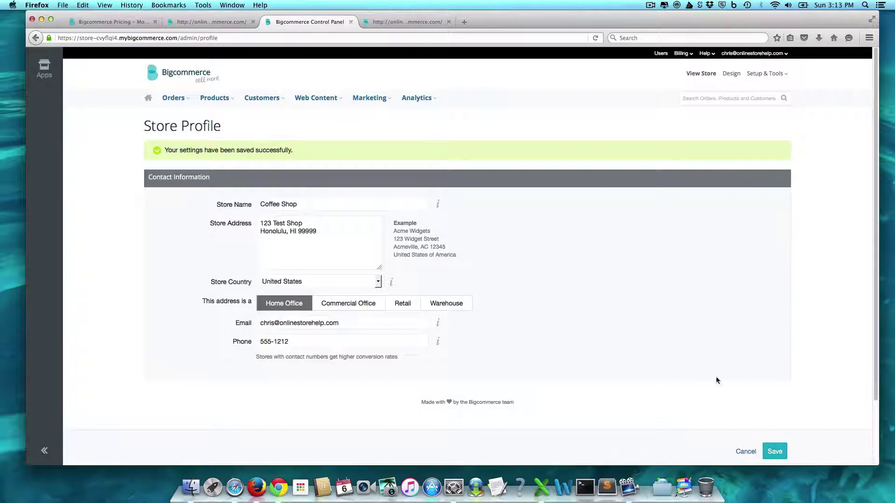
{"action": "left_click", "coordinate": [783, 75]}
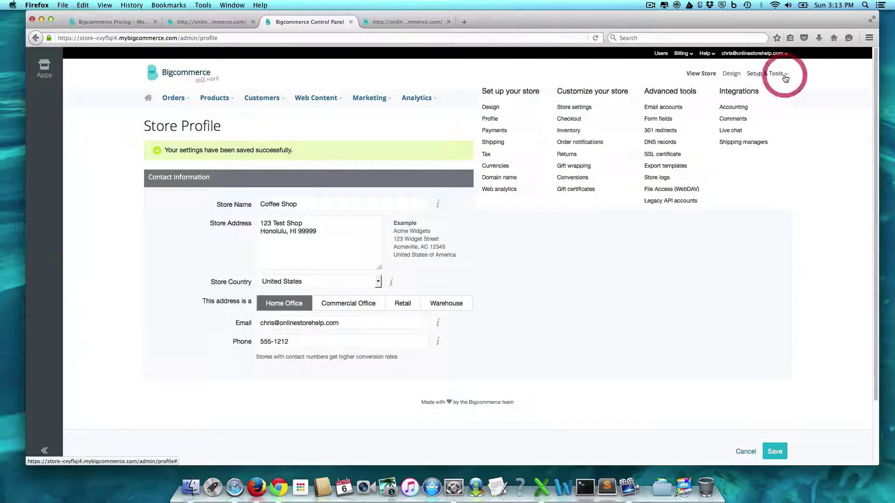
Filter themes to responsive and free, and apply Classic Next, accepting that customizations are overwritten
{"action": "left_click", "coordinate": [493, 108]}
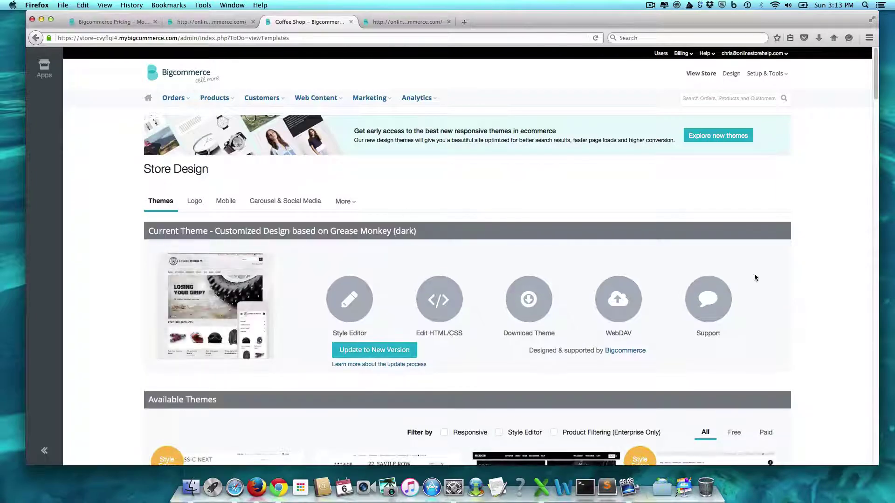
{"action": "left_click", "coordinate": [826, 251]}
{"action": "scroll", "coordinate": [825, 251], "scroll_direction": "down", "scroll_amount": 5}
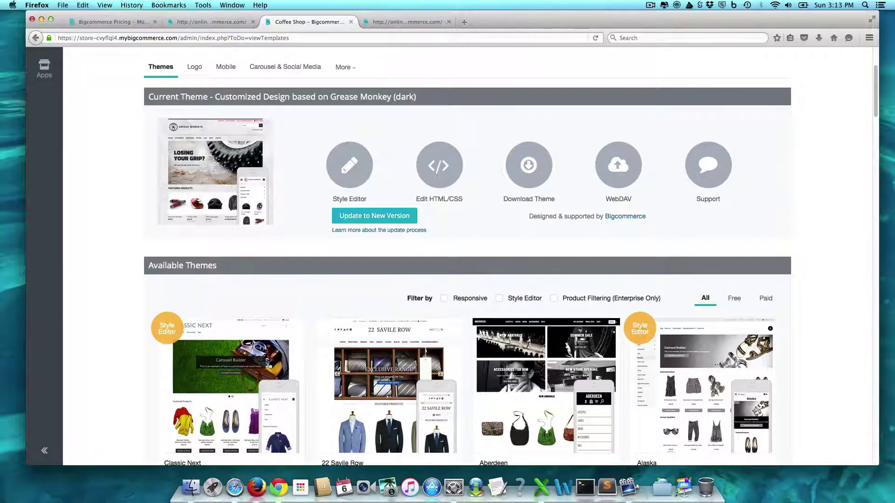
{"action": "scroll", "coordinate": [626, 229], "scroll_direction": "down", "scroll_amount": 2}
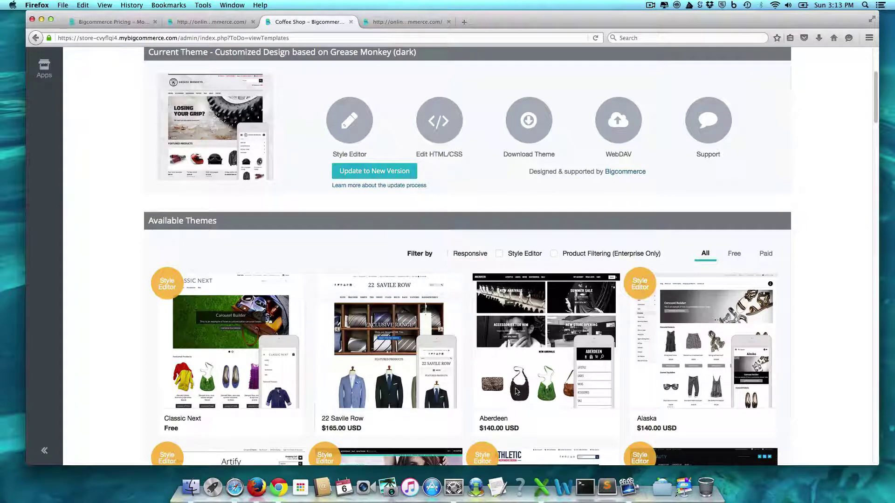
{"action": "mouse_move", "coordinate": [595, 368]}
{"action": "left_click", "coordinate": [444, 253]}
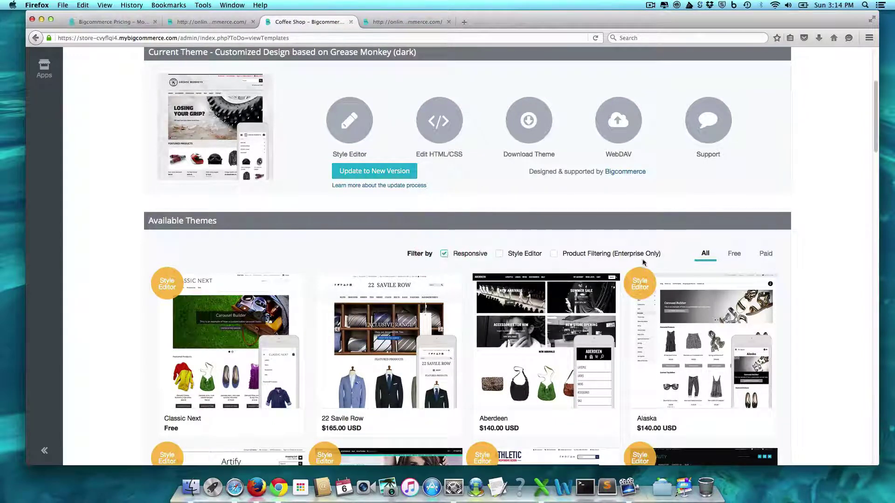
{"action": "left_click", "coordinate": [739, 256]}
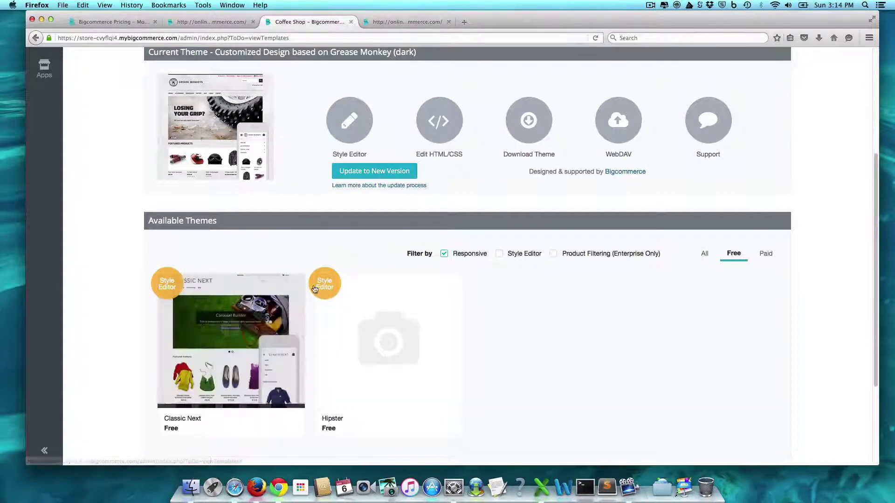
{"action": "left_click", "coordinate": [190, 393]}
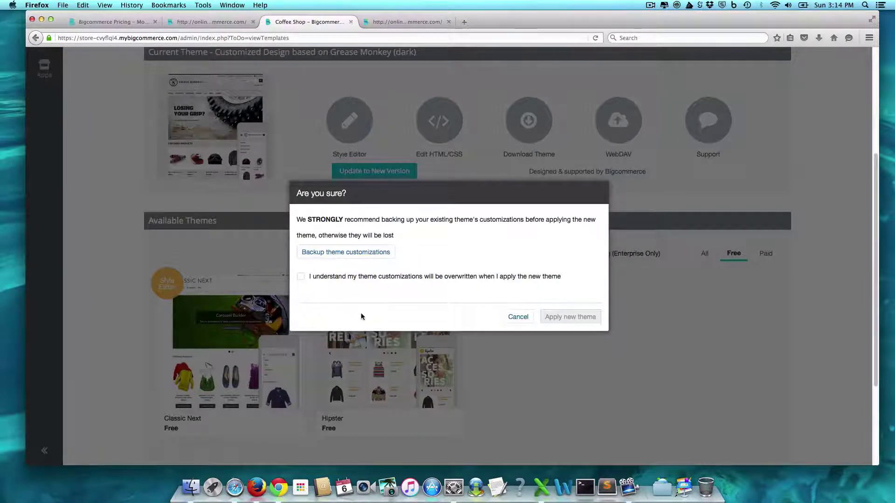
{"action": "left_click", "coordinate": [300, 278]}
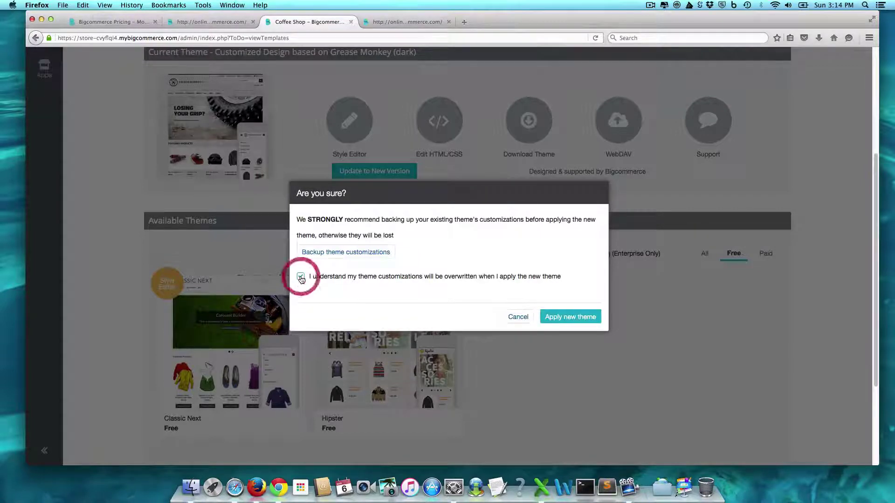
{"action": "left_click", "coordinate": [571, 317]}
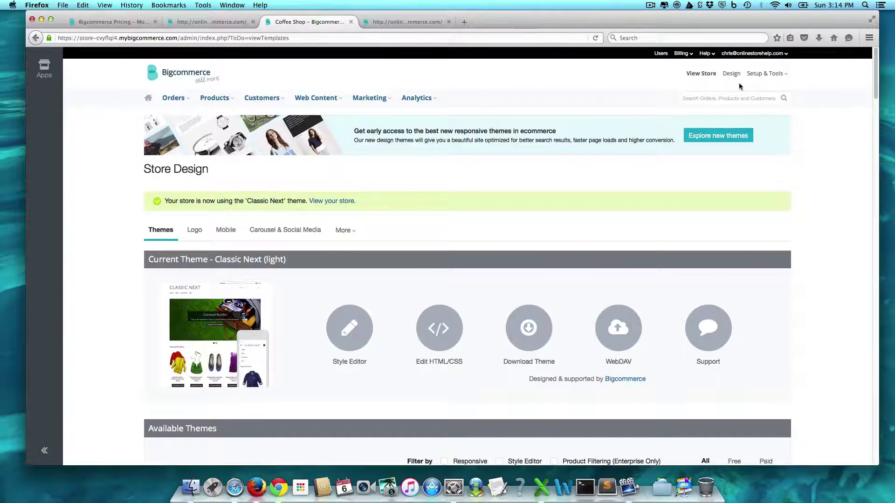
Open the live storefront in a new tab and view it
{"action": "right_click", "coordinate": [697, 79]}
{"action": "left_click", "coordinate": [713, 84]}
{"action": "left_click", "coordinate": [404, 21]}
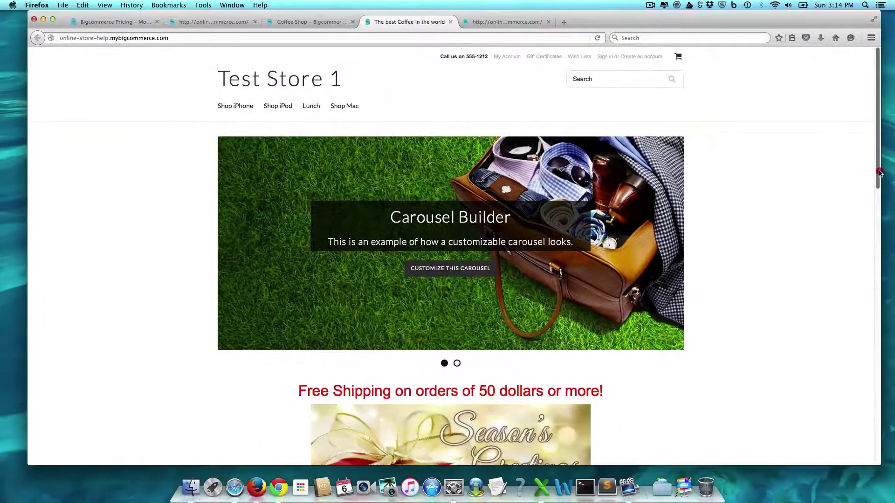
{"action": "left_click_drag", "start_coordinate": [875, 169], "coordinate": [875, 164]}
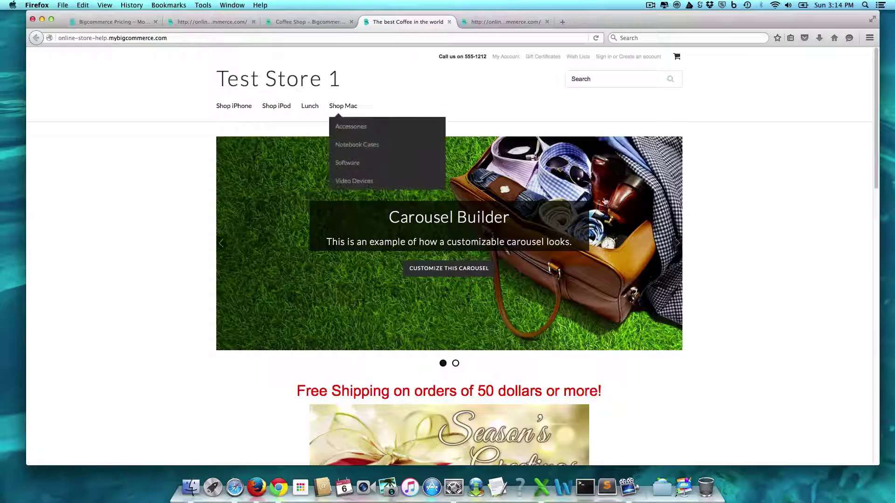
Colour the store name pinkish purple, product names red and the store's buttons purple
{"action": "left_click", "coordinate": [319, 22]}
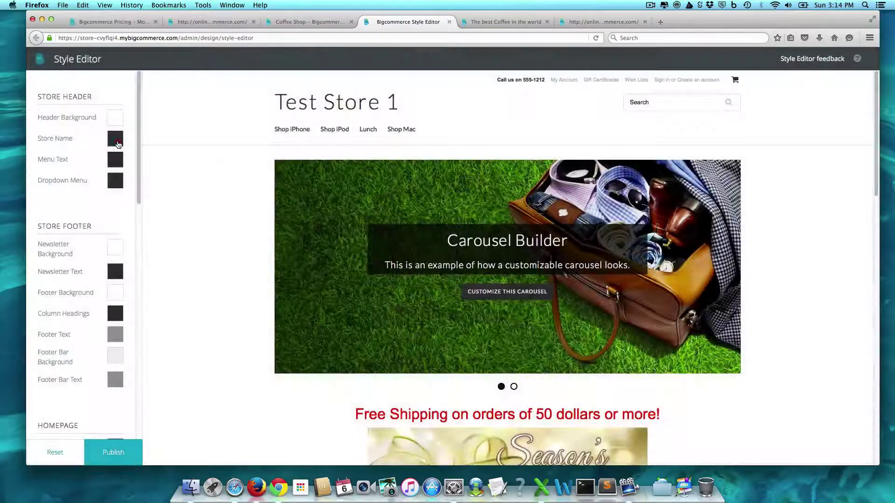
{"action": "left_click", "coordinate": [116, 140]}
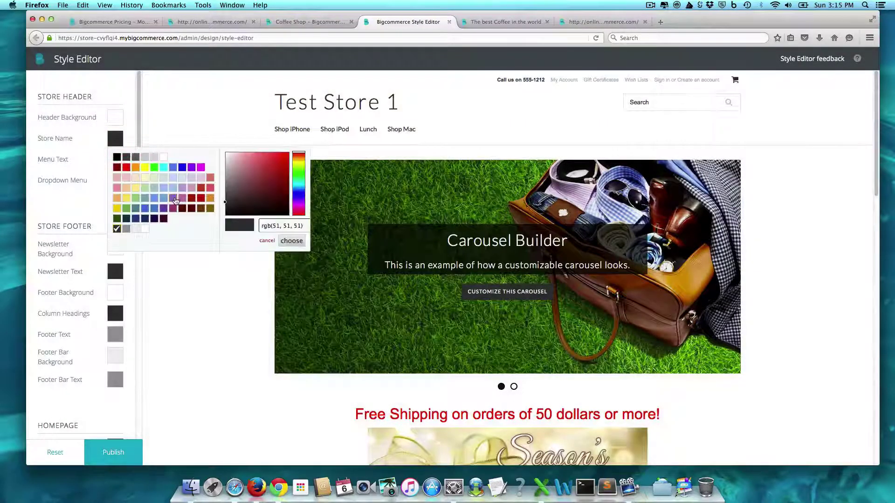
{"action": "left_click", "coordinate": [182, 201]}
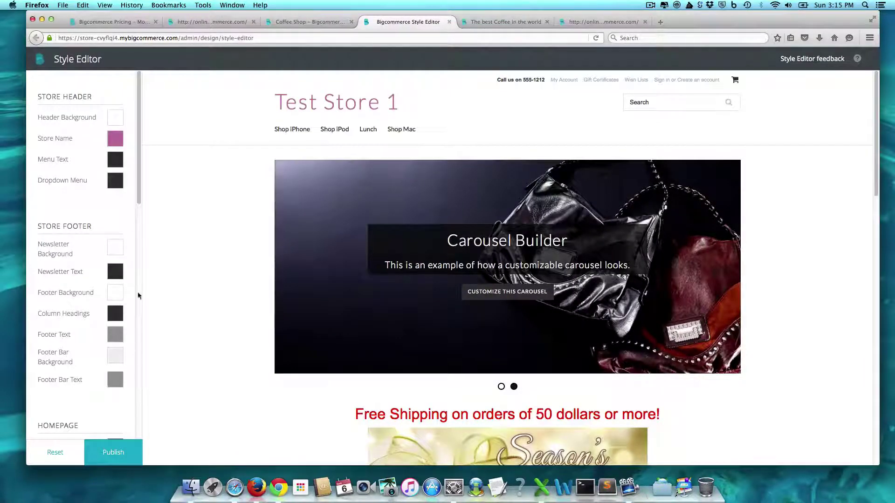
{"action": "left_click", "coordinate": [140, 262]}
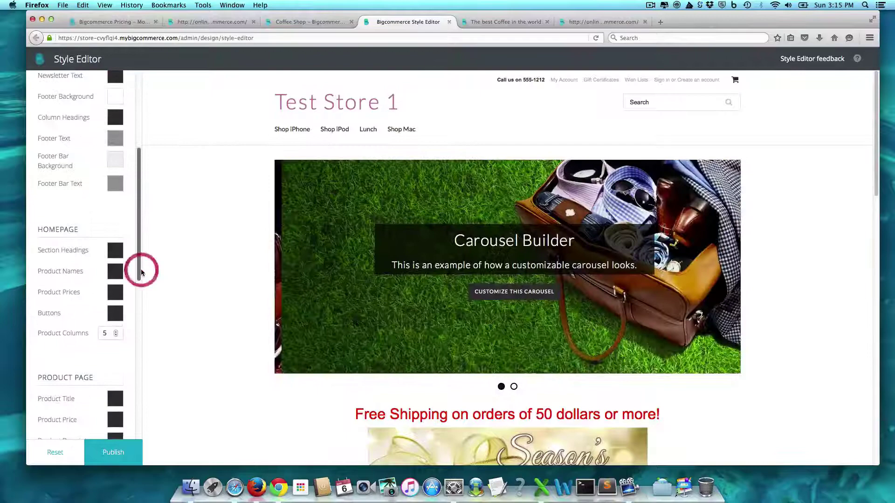
{"action": "left_click", "coordinate": [112, 274]}
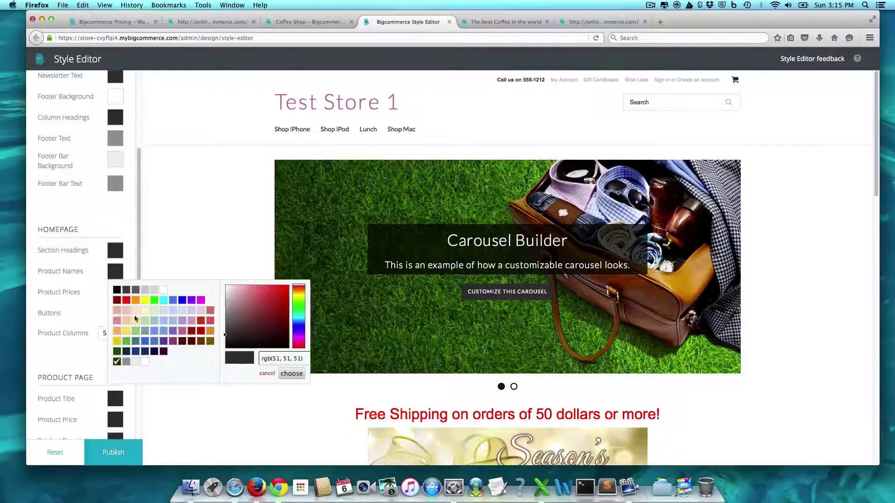
{"action": "left_click", "coordinate": [129, 302]}
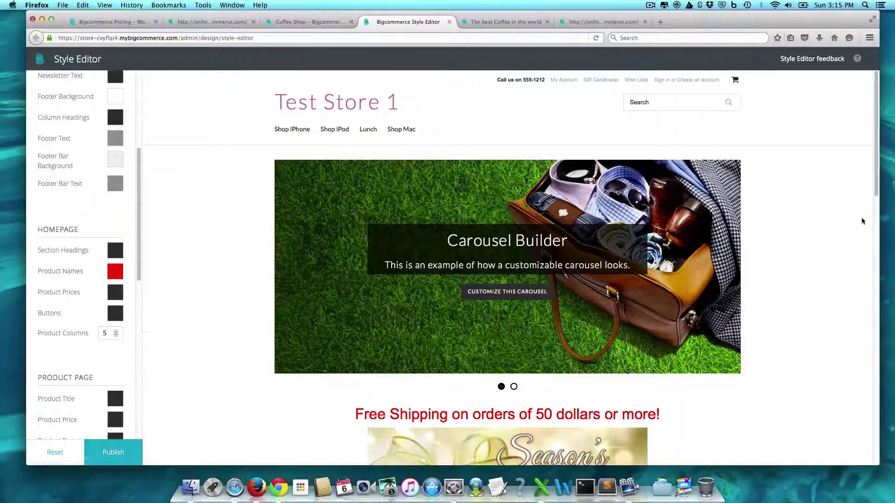
{"action": "scroll", "coordinate": [870, 186], "scroll_direction": "down", "scroll_amount": 10}
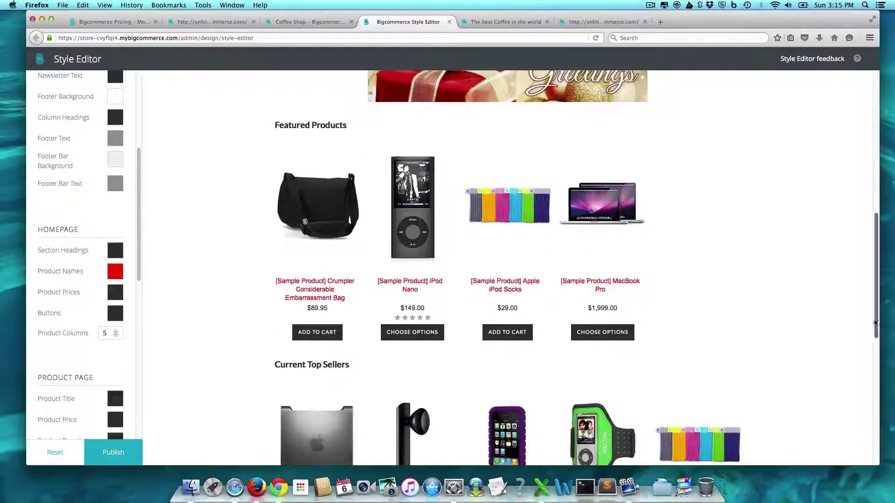
{"action": "left_click", "coordinate": [115, 312]}
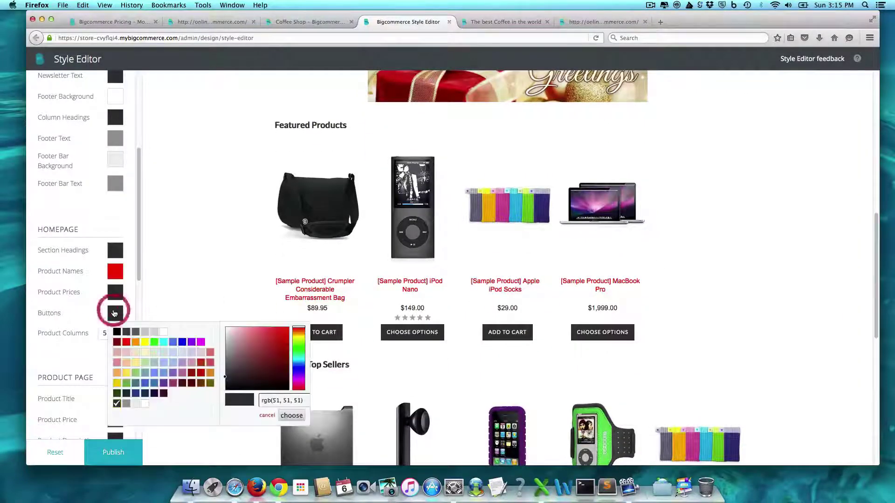
{"action": "left_click", "coordinate": [191, 342]}
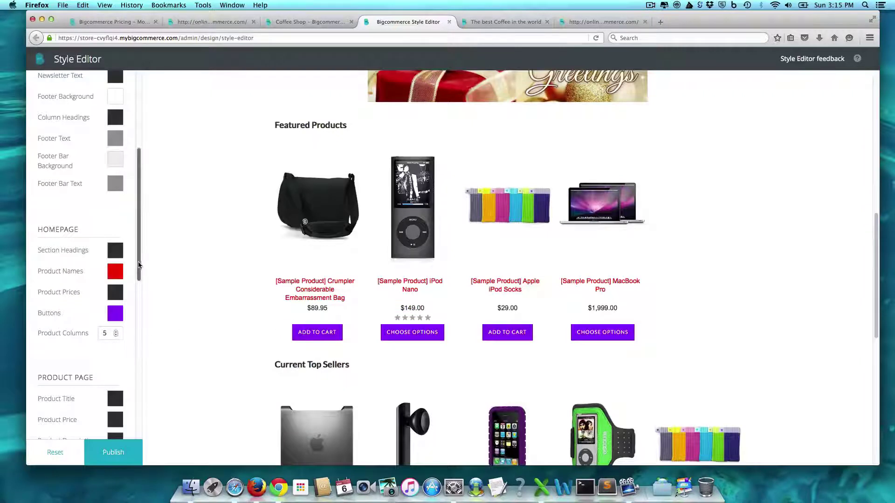
{"action": "left_click_drag", "start_coordinate": [138, 264], "coordinate": [140, 416]}
Try Ceviche One for page text, revert it to Lato, and publish the style changes
{"action": "left_click", "coordinate": [120, 366]}
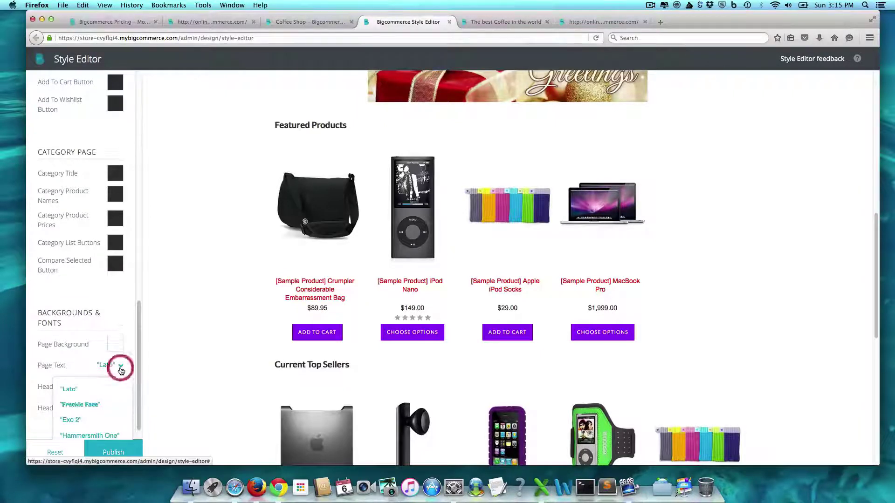
{"action": "left_click_drag", "start_coordinate": [140, 350], "coordinate": [139, 359]}
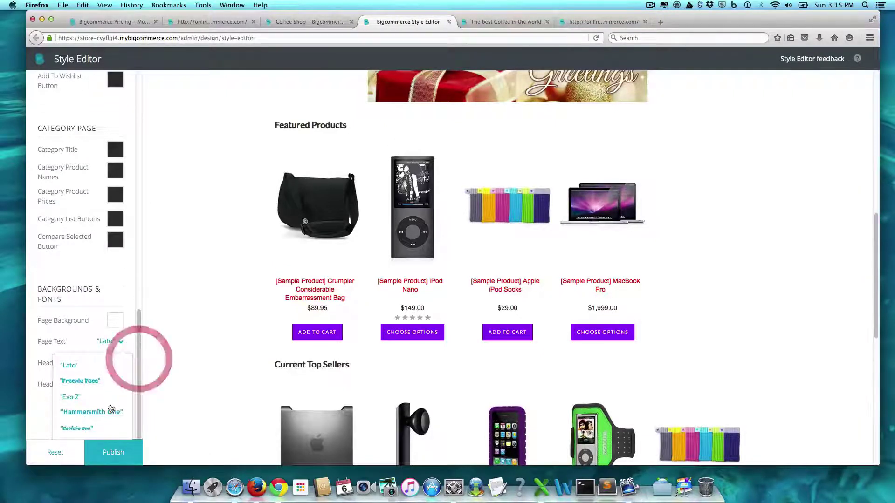
{"action": "left_click", "coordinate": [86, 428]}
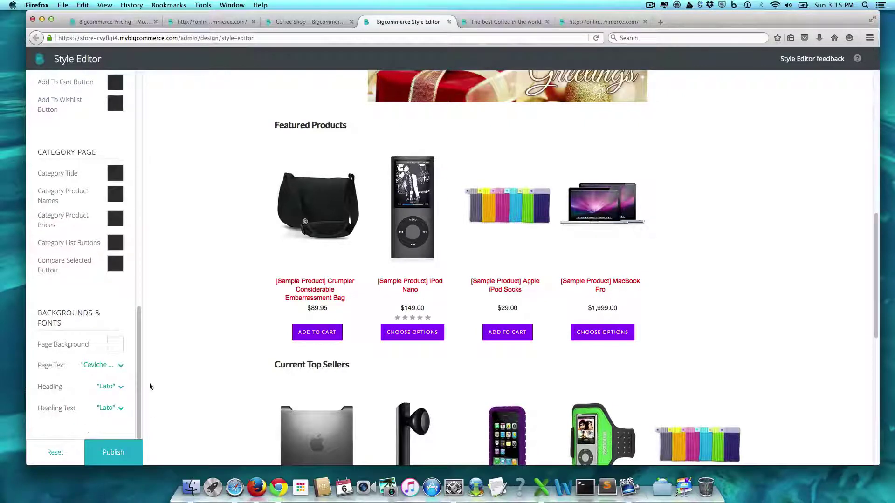
{"action": "left_click", "coordinate": [119, 367]}
{"action": "left_click", "coordinate": [79, 389]}
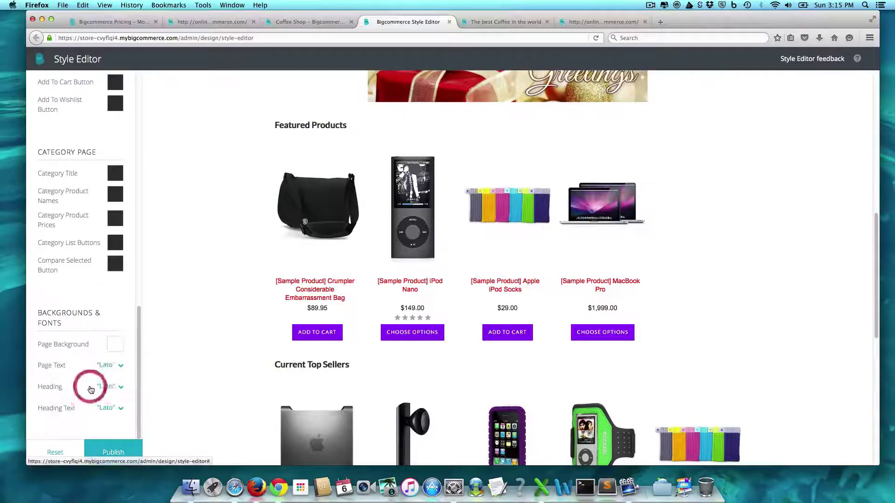
{"action": "left_click", "coordinate": [114, 451]}
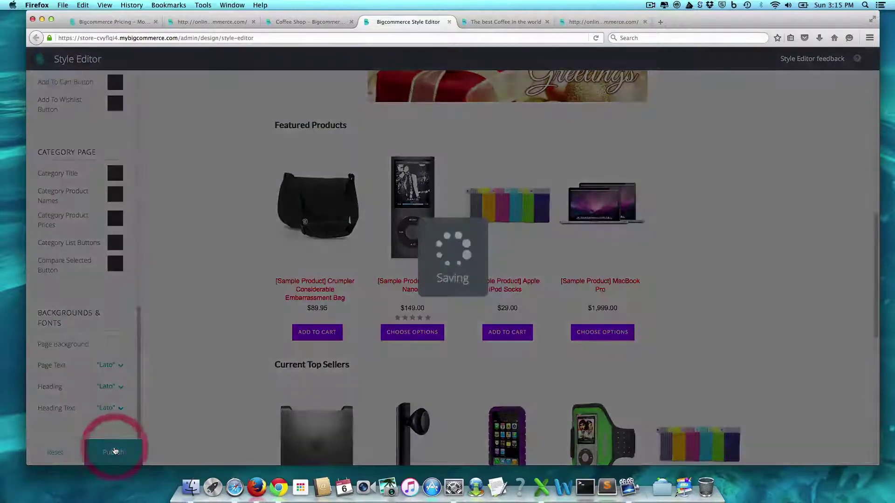
Set the footer bar background to dark red, after trying dark navy, and footer text to white
{"action": "scroll", "coordinate": [861, 292], "scroll_direction": "down", "scroll_amount": 15}
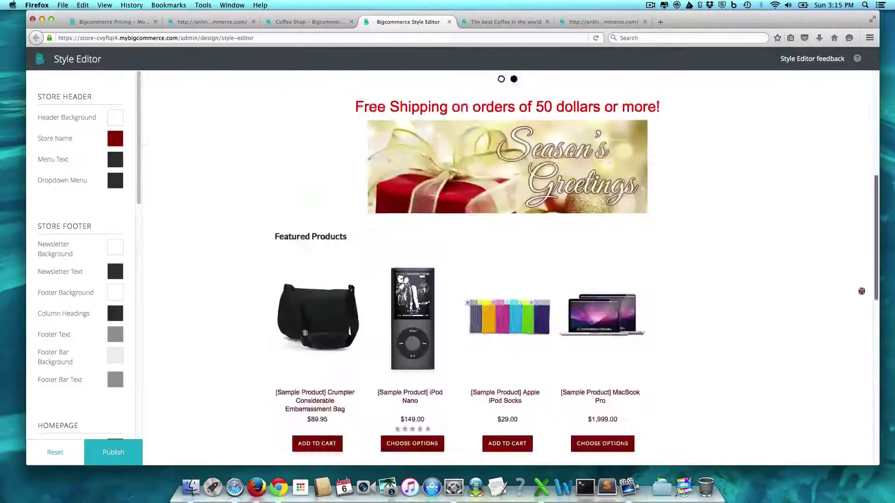
{"action": "scroll", "coordinate": [850, 440], "scroll_direction": "up", "scroll_amount": 15}
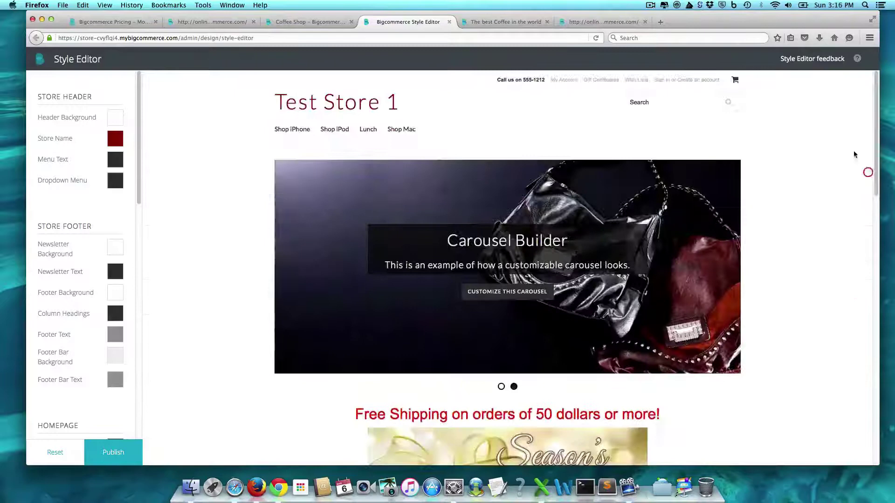
{"action": "left_click", "coordinate": [114, 356]}
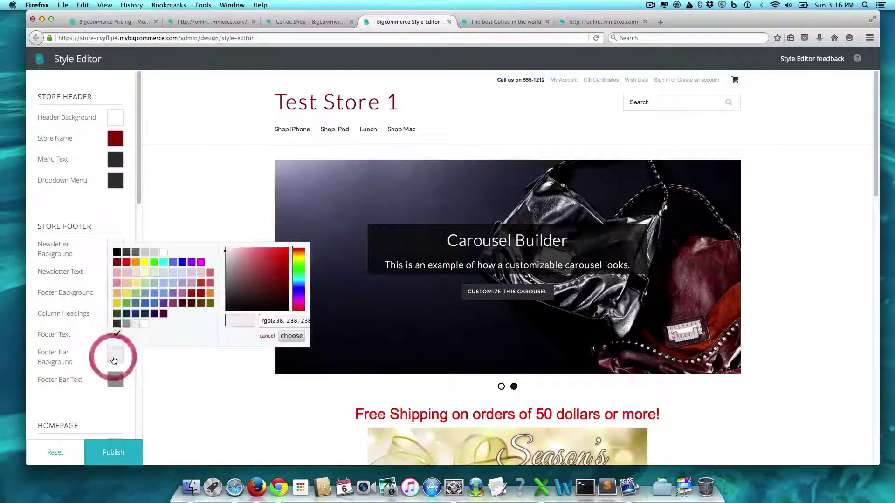
{"action": "left_click", "coordinate": [154, 315]}
{"action": "left_click", "coordinate": [118, 357]}
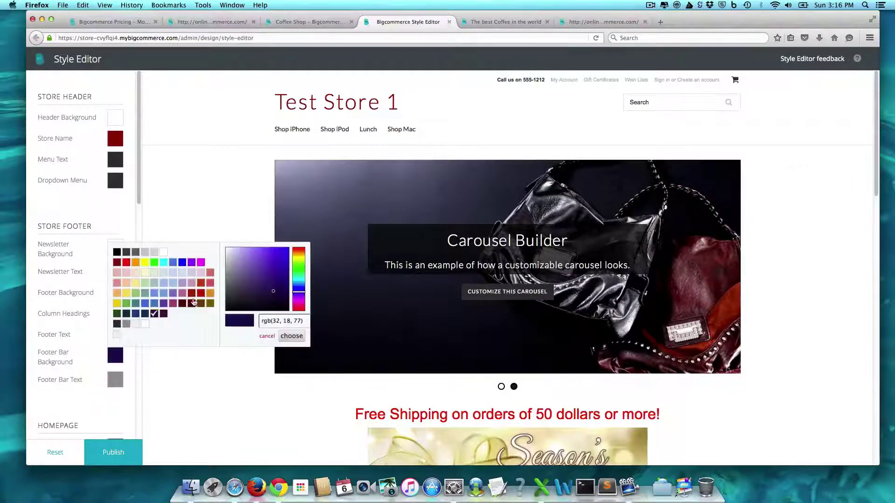
{"action": "left_click", "coordinate": [117, 263]}
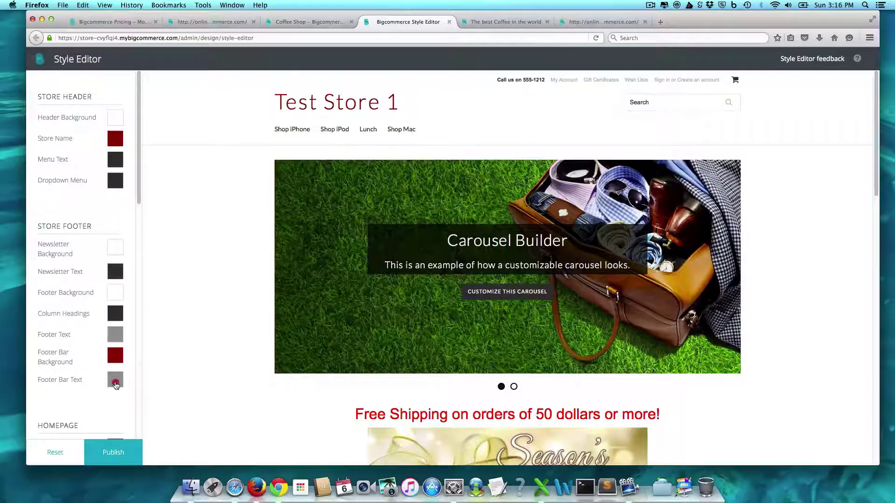
{"action": "left_click", "coordinate": [115, 379]}
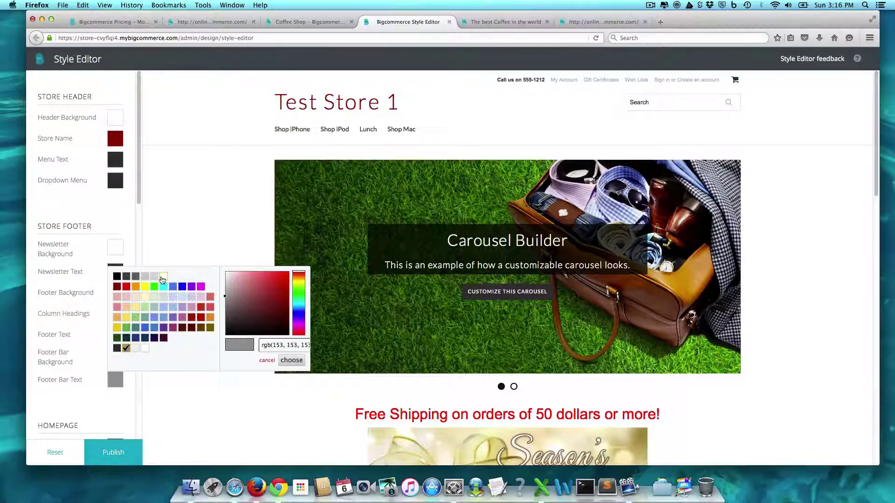
{"action": "left_click", "coordinate": [162, 278]}
Check the storefront preview and publish the footer colour changes
{"action": "left_click", "coordinate": [803, 279]}
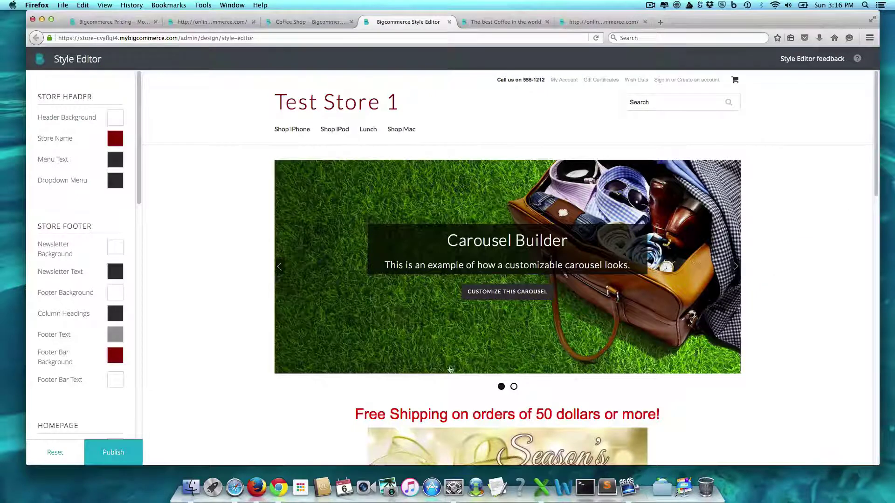
{"action": "left_click_drag", "start_coordinate": [873, 184], "coordinate": [857, 352]}
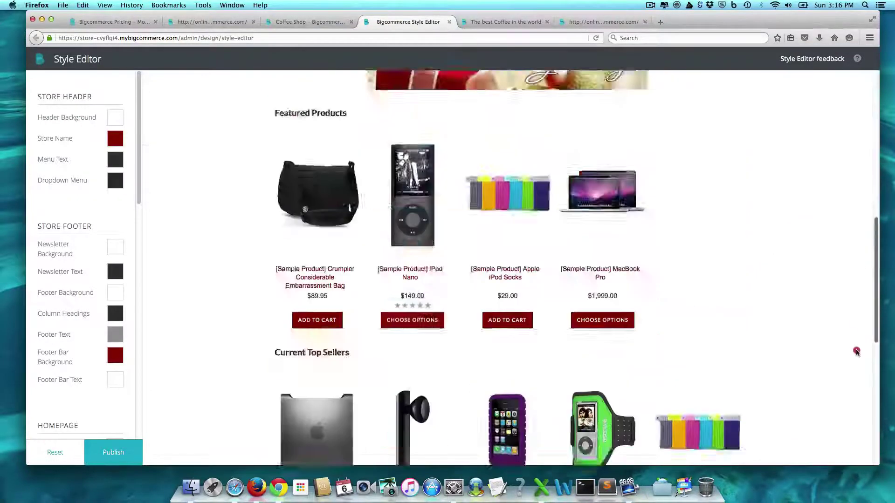
{"action": "scroll", "coordinate": [853, 396], "scroll_direction": "down", "scroll_amount": 10}
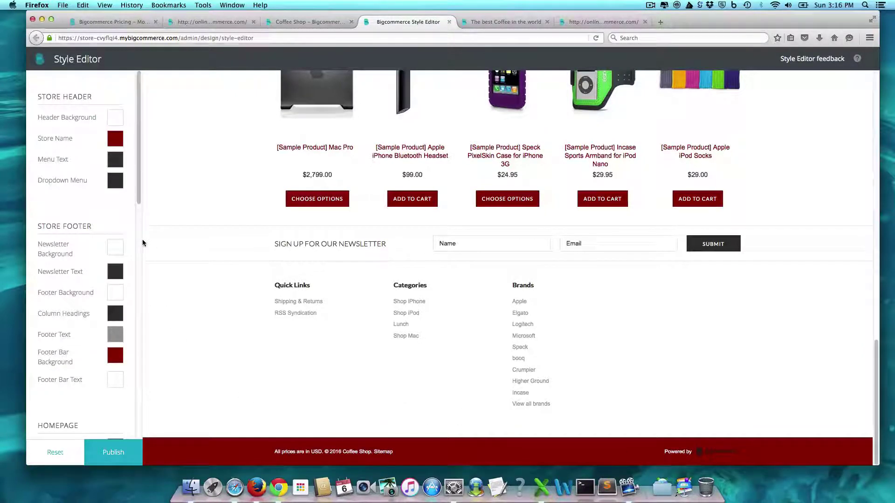
{"action": "left_click_drag", "start_coordinate": [139, 193], "coordinate": [165, 114]}
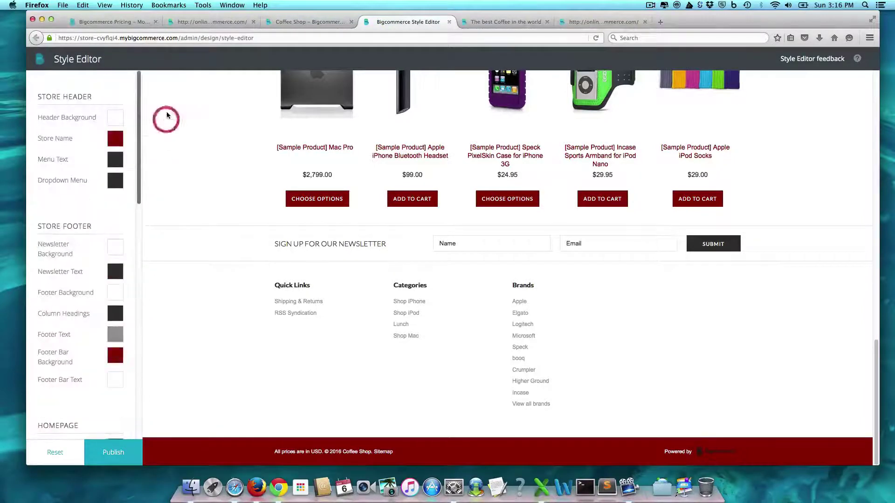
{"action": "left_click", "coordinate": [126, 445]}
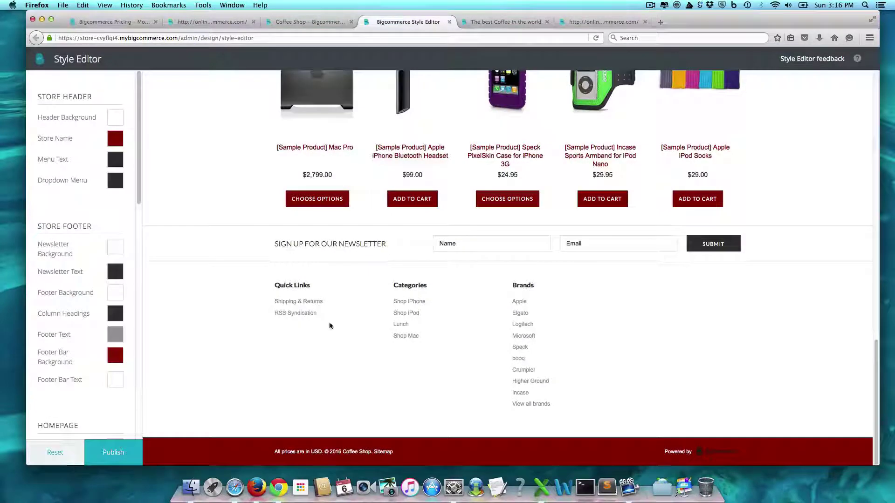
In Store Design's logo settings, choose to use an uploaded logo image
{"action": "left_click", "coordinate": [320, 22]}
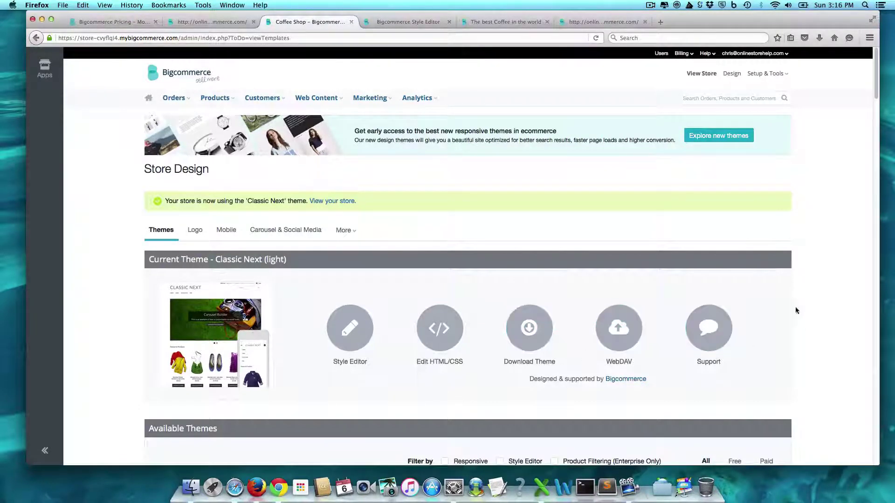
{"action": "left_click", "coordinate": [192, 230]}
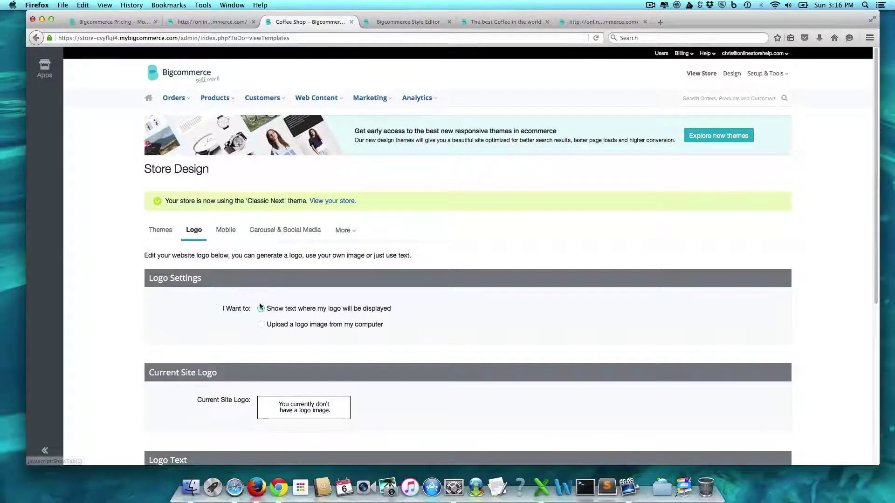
{"action": "left_click", "coordinate": [261, 326]}
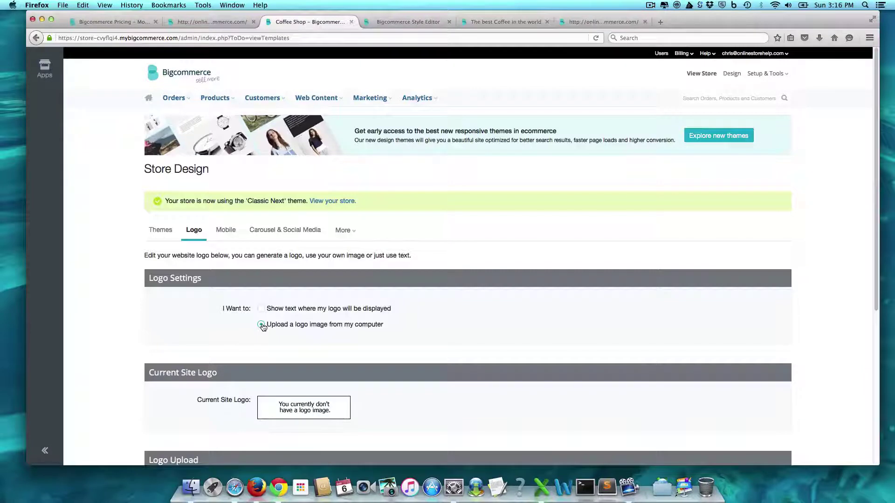
{"action": "left_click", "coordinate": [309, 407]}
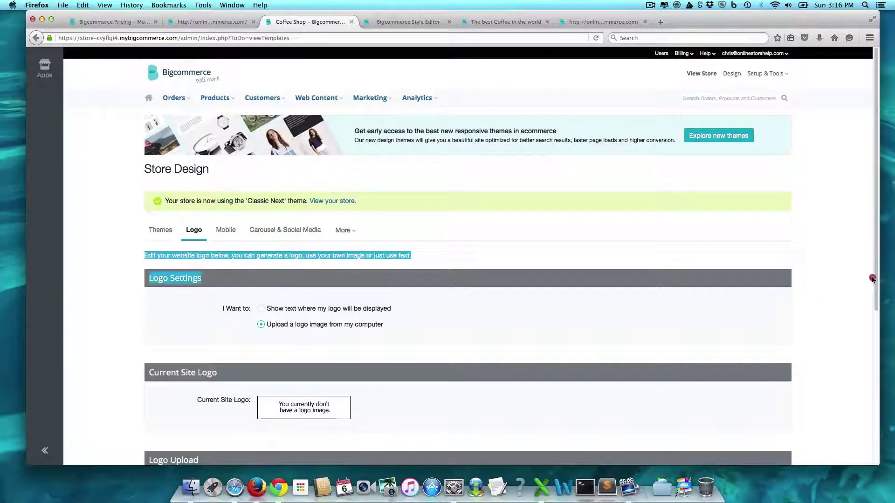
{"action": "left_click_drag", "start_coordinate": [873, 284], "coordinate": [869, 366]}
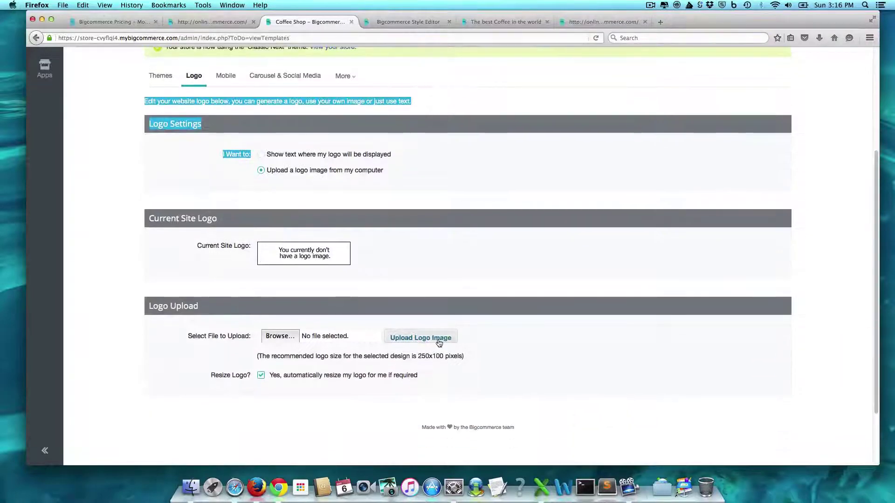
Pick Coffee Logo.png from Dropbox's Website Resources > Coffee Site folder and upload it
{"action": "left_click", "coordinate": [290, 337]}
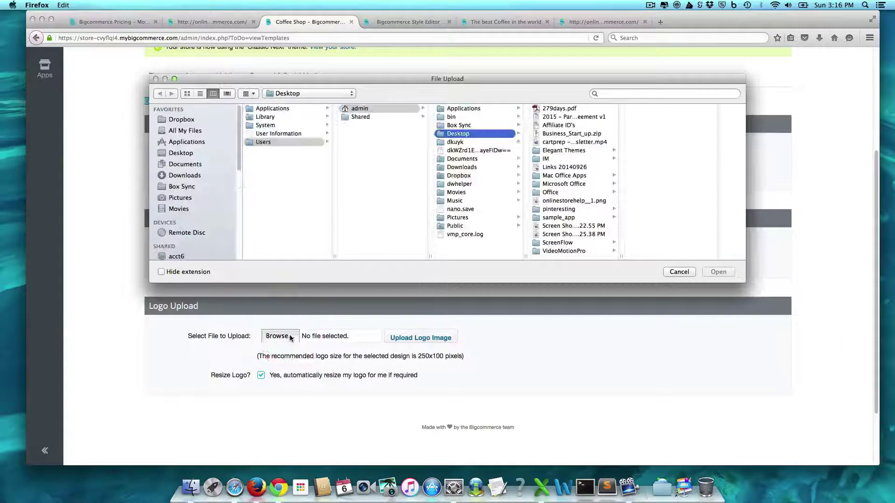
{"action": "left_click", "coordinate": [191, 119]}
{"action": "left_click_drag", "start_coordinate": [333, 119], "coordinate": [335, 275]}
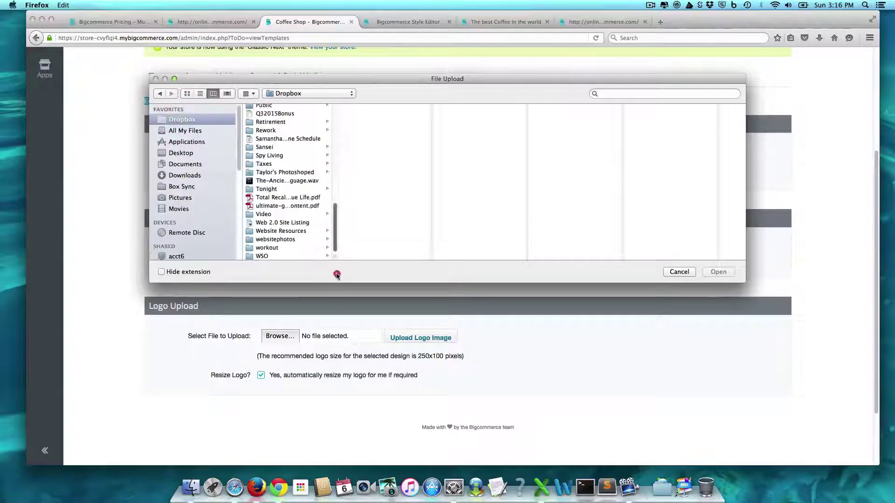
{"action": "left_click", "coordinate": [280, 238]}
{"action": "left_click", "coordinate": [280, 231]}
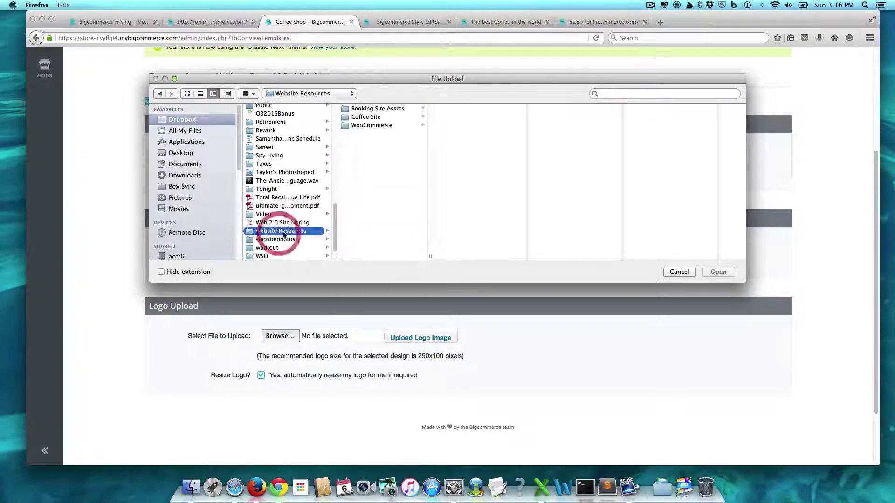
{"action": "left_click", "coordinate": [366, 116]}
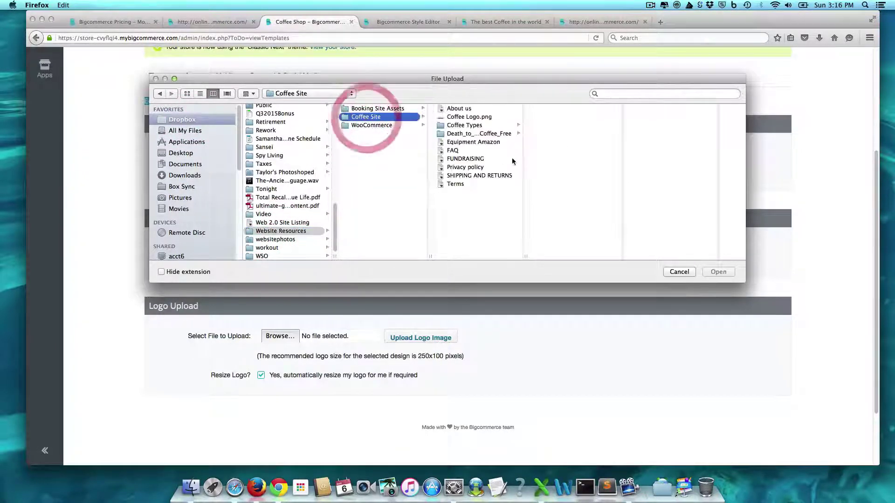
{"action": "left_click", "coordinate": [484, 117]}
{"action": "left_click", "coordinate": [719, 272]}
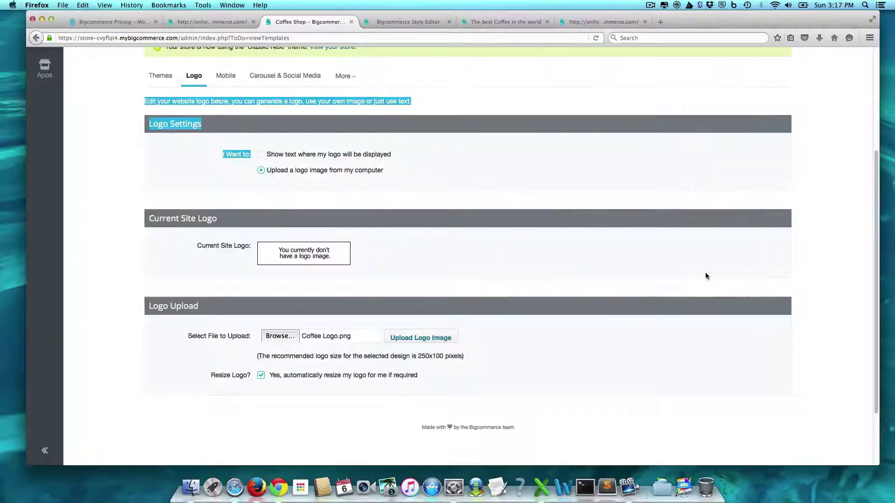
{"action": "left_click", "coordinate": [441, 341]}
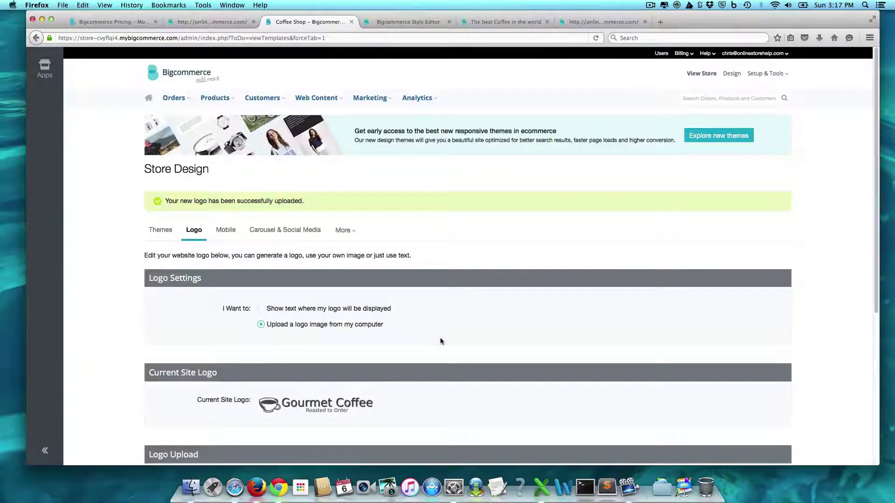
Preview the live storefront and close the four extra browser tabs
{"action": "left_click", "coordinate": [701, 74]}
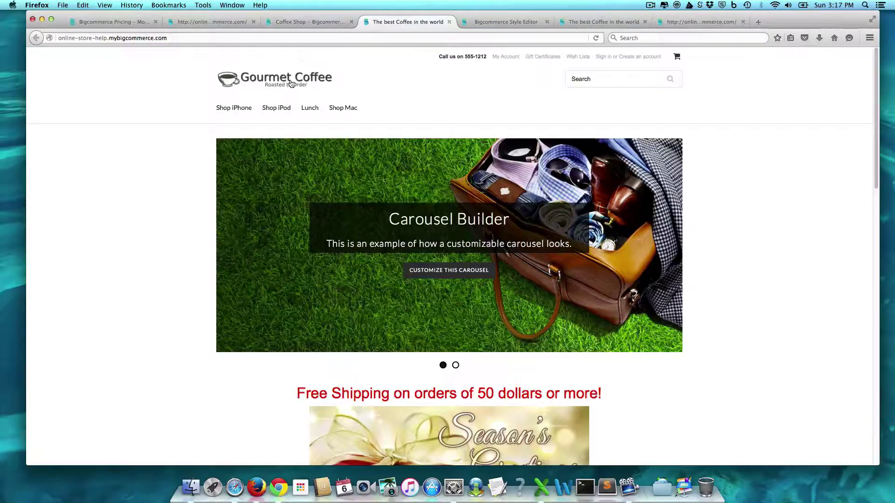
{"action": "left_click", "coordinate": [448, 22]}
{"action": "left_click", "coordinate": [447, 22]}
{"action": "left_click", "coordinate": [447, 22]}
{"action": "left_click", "coordinate": [446, 21]}
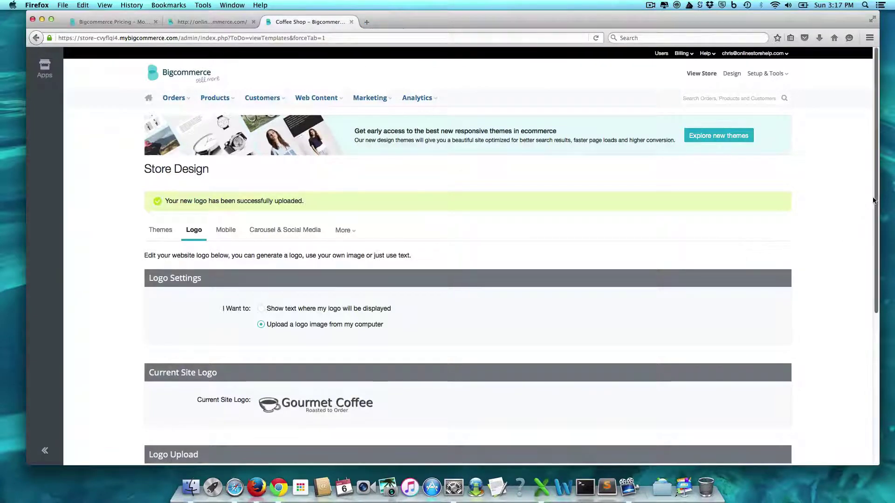
Show the Mobile theme settings, preview the storefront in a resized window, and return to design settings
{"action": "left_click", "coordinate": [873, 334]}
{"action": "scroll", "coordinate": [873, 334], "scroll_direction": "up", "scroll_amount": 5}
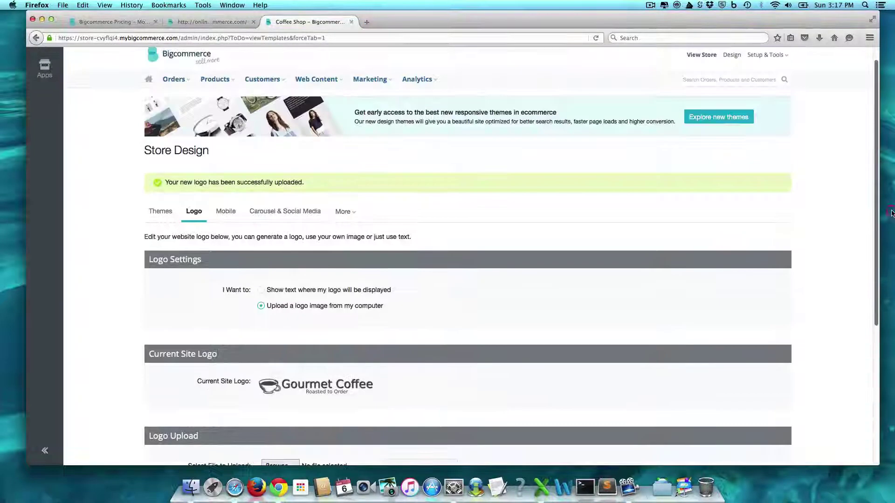
{"action": "left_click", "coordinate": [227, 213]}
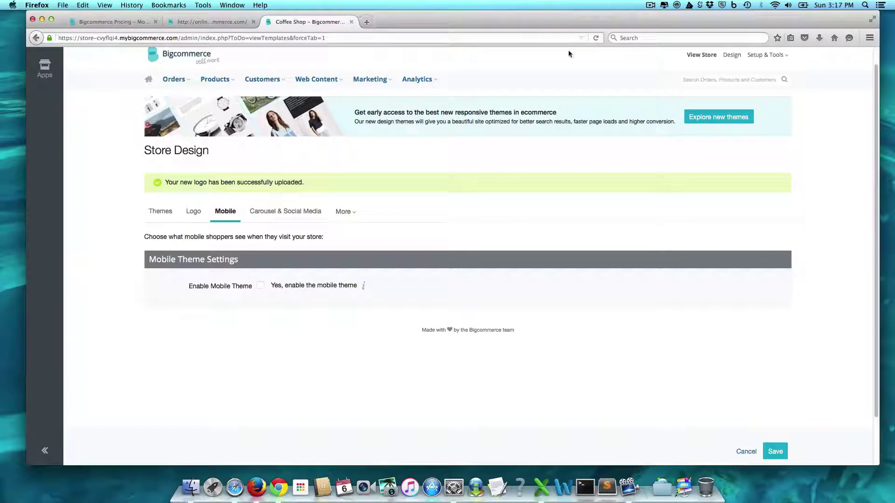
{"action": "left_click", "coordinate": [703, 55]}
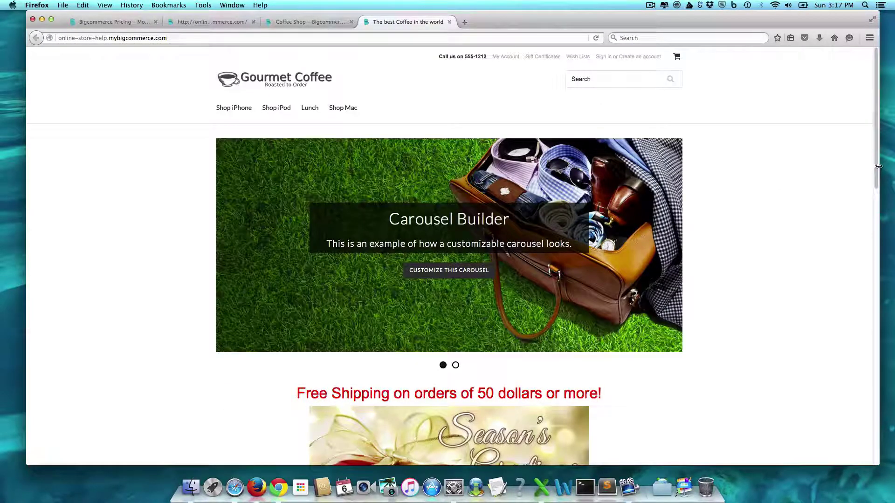
{"action": "left_click_drag", "start_coordinate": [878, 166], "coordinate": [215, 253]}
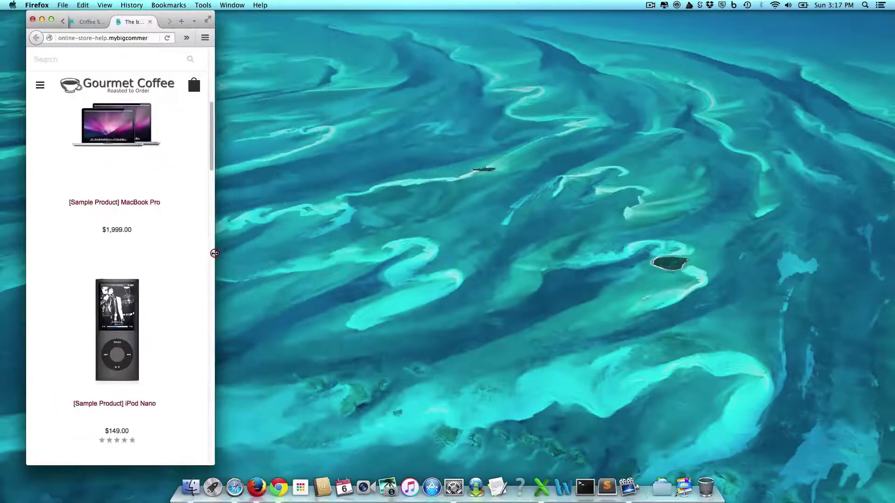
{"action": "left_click_drag", "start_coordinate": [212, 158], "coordinate": [889, 121]}
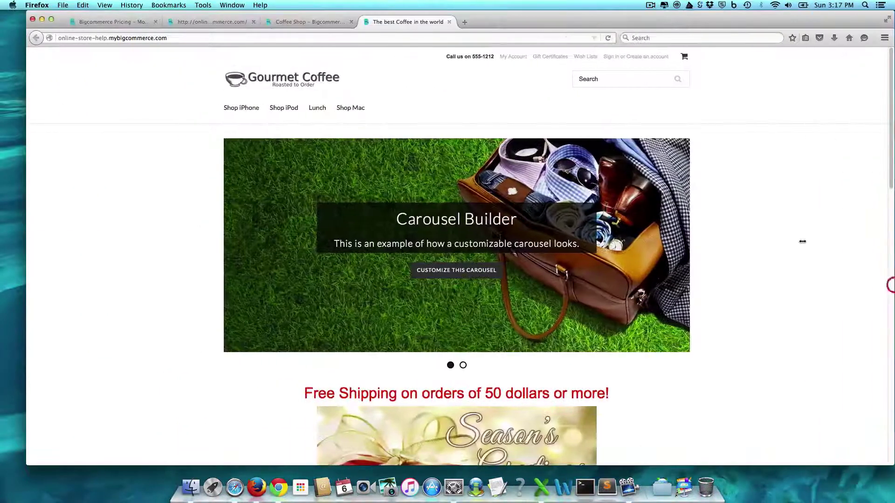
{"action": "left_click", "coordinate": [310, 21]}
Open the Carousel & Social Media settings, then bring up the storefront carousel image's context menu
{"action": "left_click", "coordinate": [289, 210]}
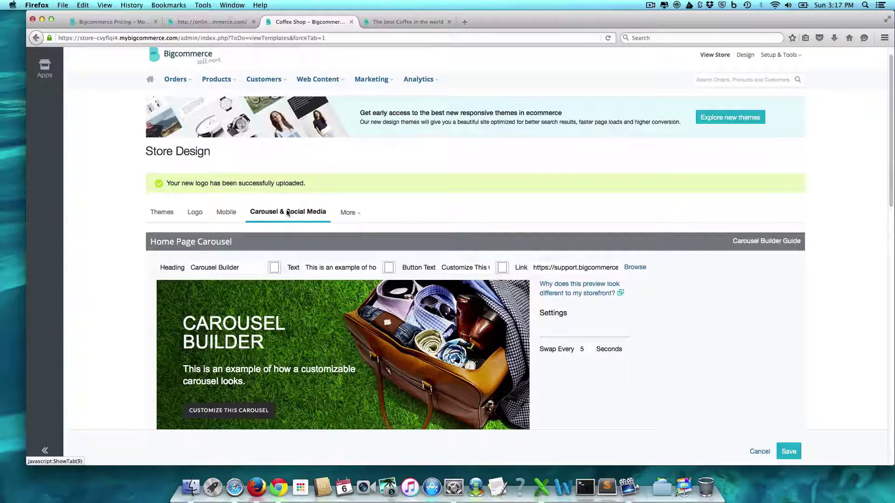
{"action": "left_click", "coordinate": [223, 412]}
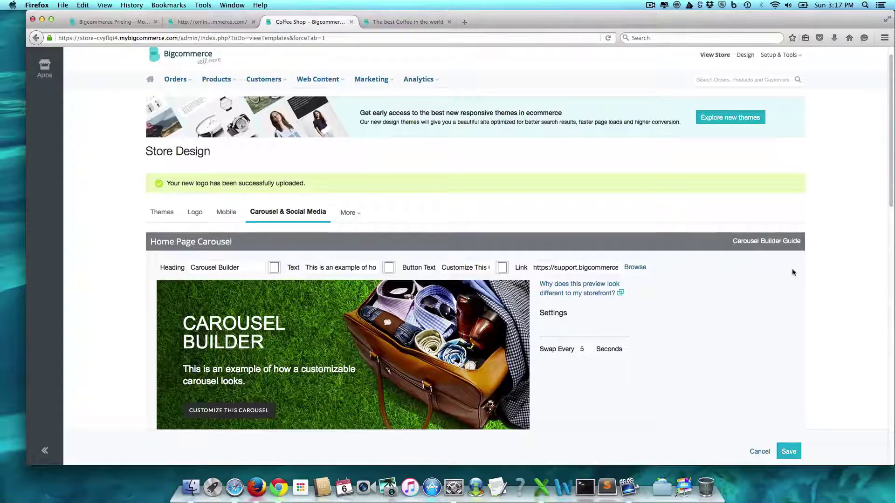
{"action": "key", "text": "ctrl+Tab"}
{"action": "right_click", "coordinate": [318, 293]}
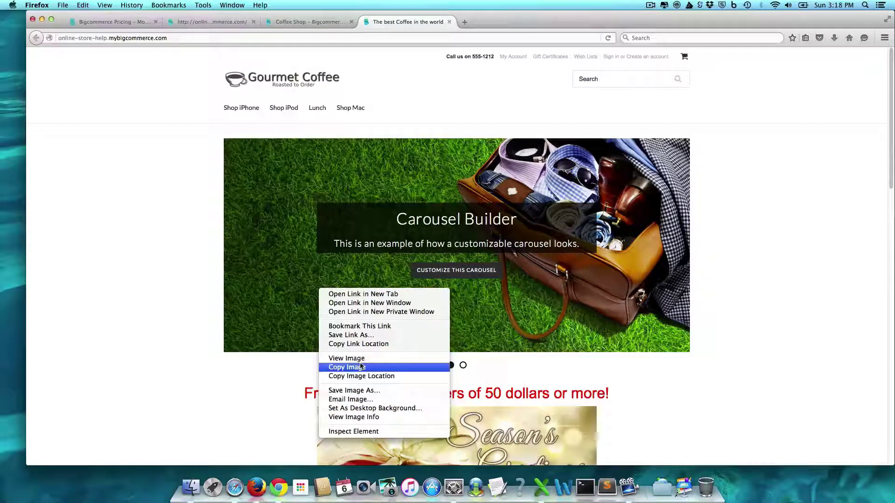
View the carousel image ClassicCarousel1.jpg on its own and check its image info and dimensions
{"action": "left_click", "coordinate": [362, 358]}
{"action": "right_click", "coordinate": [393, 272]}
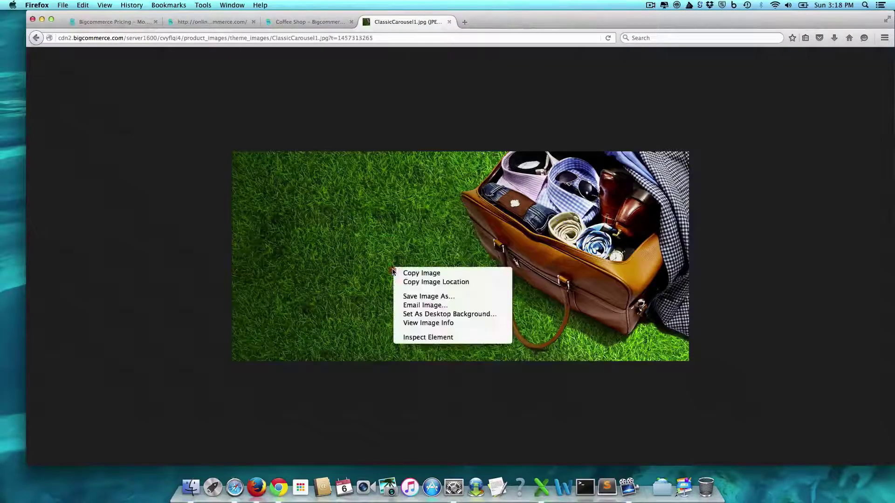
{"action": "left_click", "coordinate": [432, 323]}
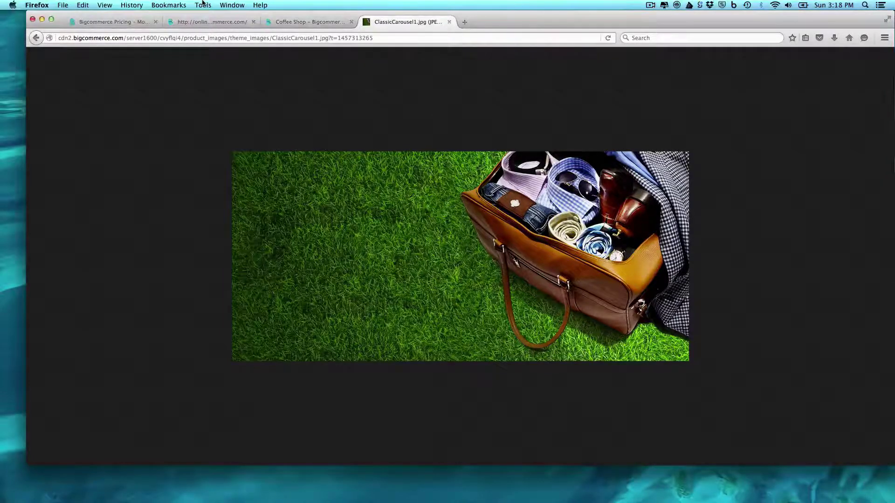
Return to the admin tab, then load canva.com in a new tab
{"action": "left_click", "coordinate": [307, 25]}
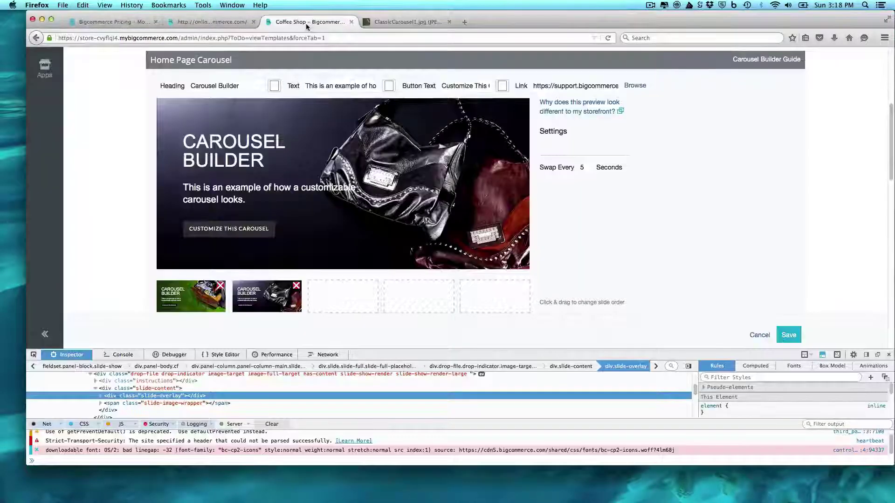
{"action": "left_click", "coordinate": [463, 23]}
{"action": "type", "text": "canva.com"}
{"action": "key", "text": "Return"}
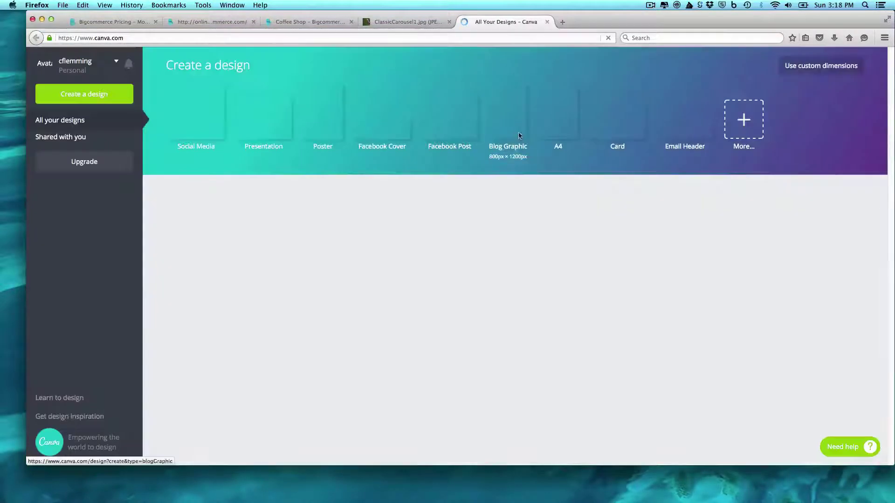
Start a Canva design with custom dimensions of 980 × 450 px
{"action": "left_click", "coordinate": [753, 122]}
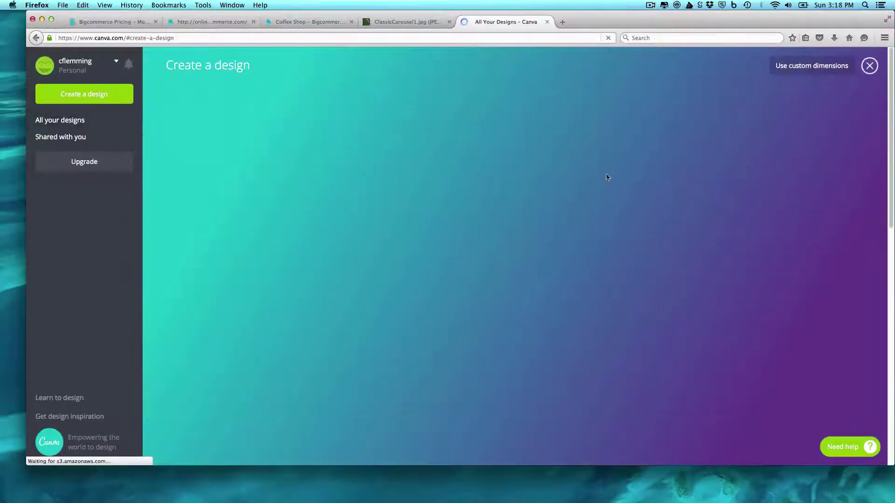
{"action": "left_click", "coordinate": [797, 70]}
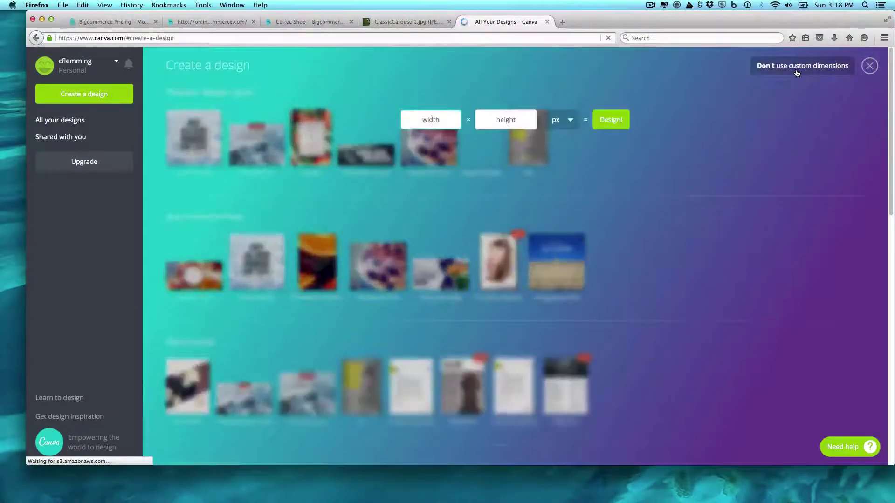
{"action": "type", "text": "980"}
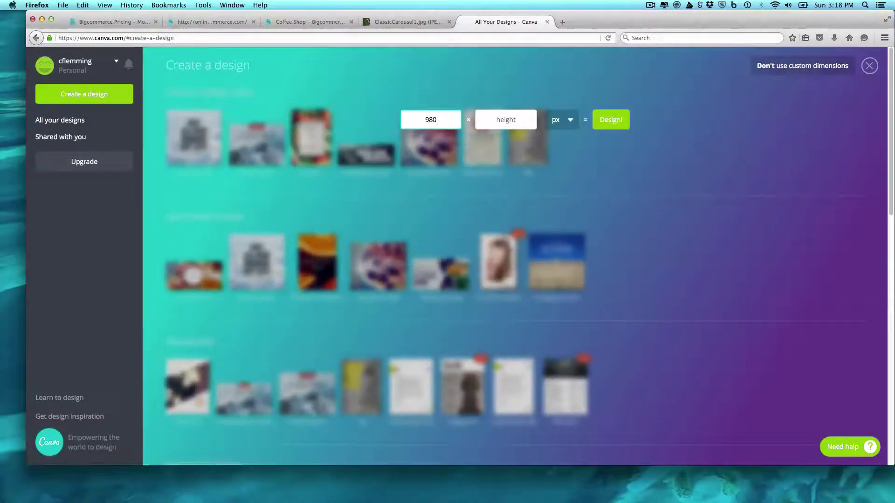
{"action": "left_click", "coordinate": [486, 124]}
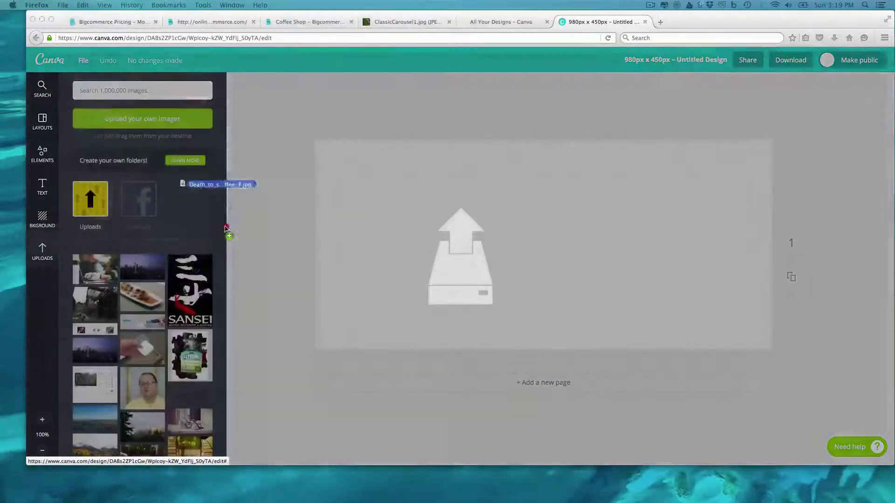
Upload the espresso-machine photo, place it, and enlarge it to cover the whole canvas
{"action": "left_click_drag", "start_coordinate": [225, 228], "coordinate": [200, 250]}
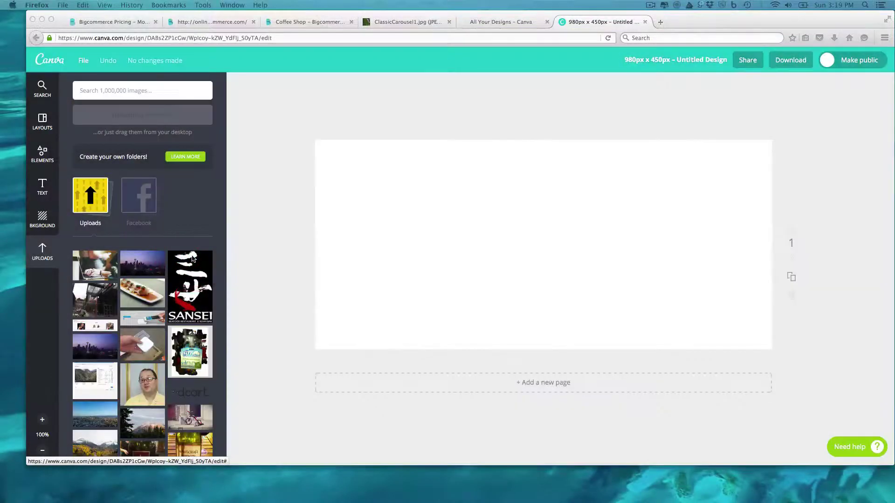
{"action": "left_click", "coordinate": [90, 270]}
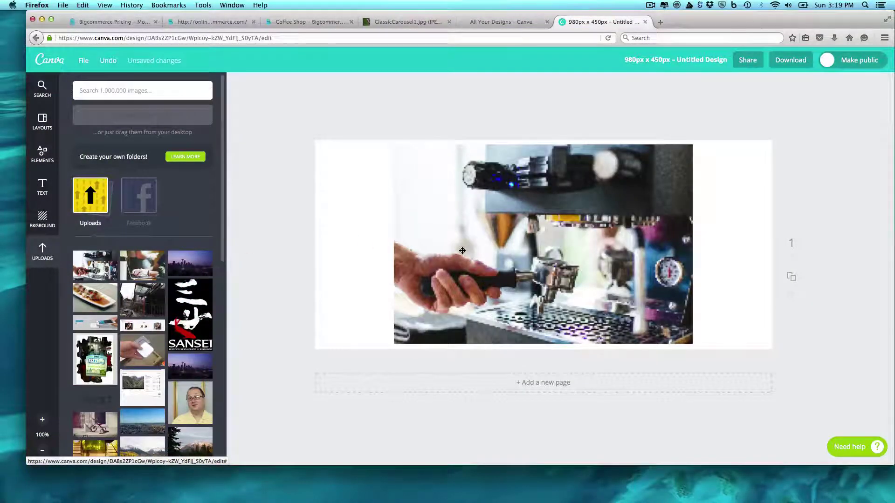
{"action": "left_click", "coordinate": [462, 251]}
{"action": "left_click_drag", "start_coordinate": [692, 145], "coordinate": [785, 124]}
{"action": "left_click_drag", "start_coordinate": [764, 347], "coordinate": [794, 390]}
{"action": "left_click_drag", "start_coordinate": [394, 374], "coordinate": [288, 401]}
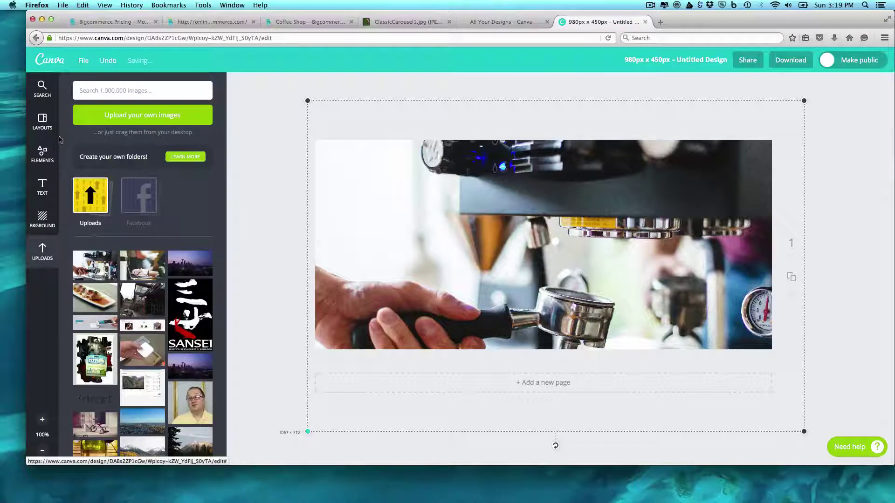
{"action": "left_click", "coordinate": [43, 189]}
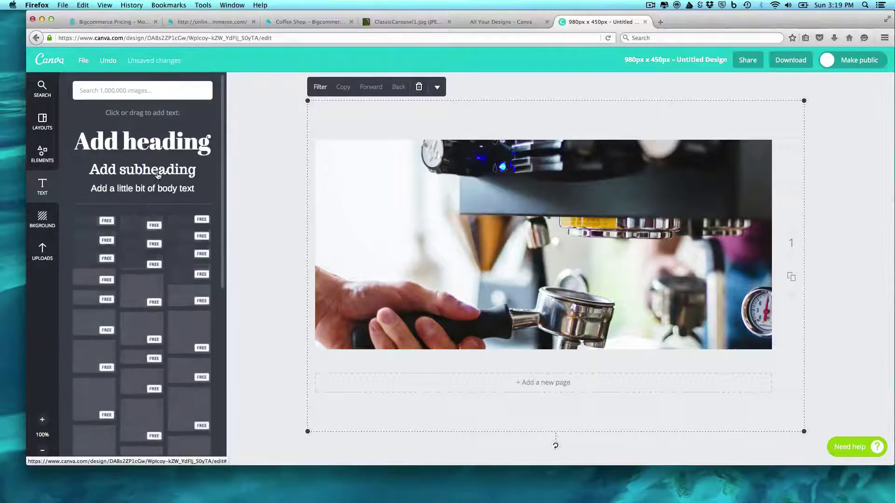
Add a subheading reading 'Gourmet Coffee roasted and Delivered' to the banner
{"action": "left_click", "coordinate": [143, 170]}
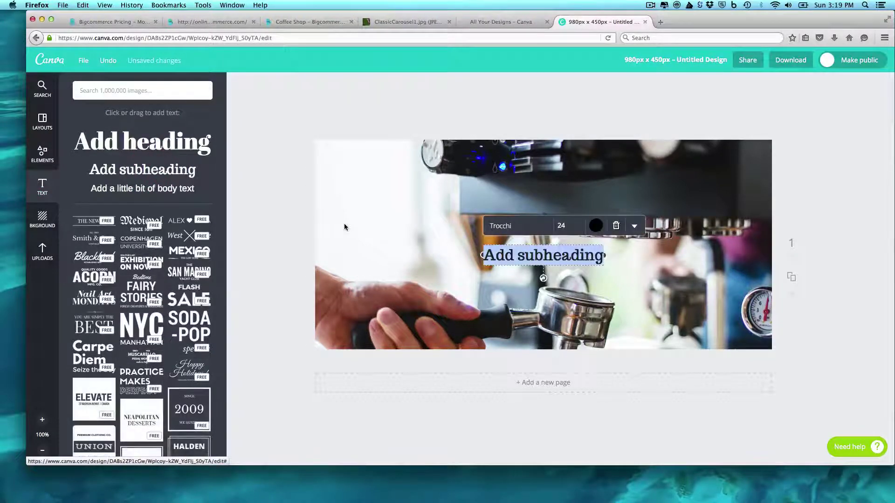
{"action": "type", "text": "Gourmet COffe"}
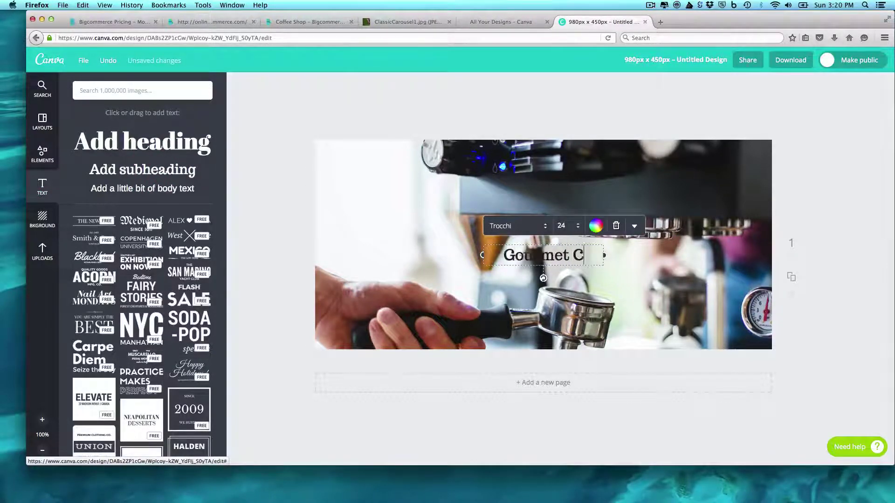
{"action": "key", "text": "BackSpace"}
{"action": "key", "text": "BackSpace"}
{"action": "key", "text": "BackSpace"}
{"action": "key", "text": "BackSpace"}
{"action": "type", "text": "off"}
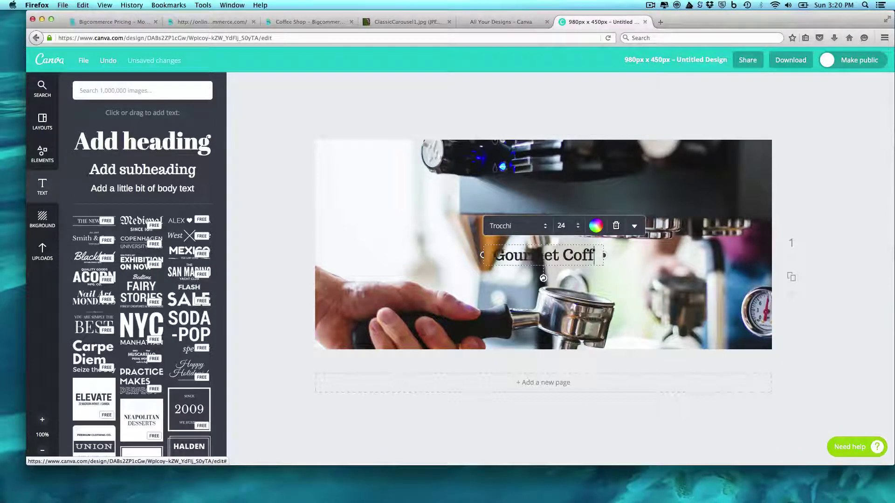
{"action": "type", "text": "ee ro"}
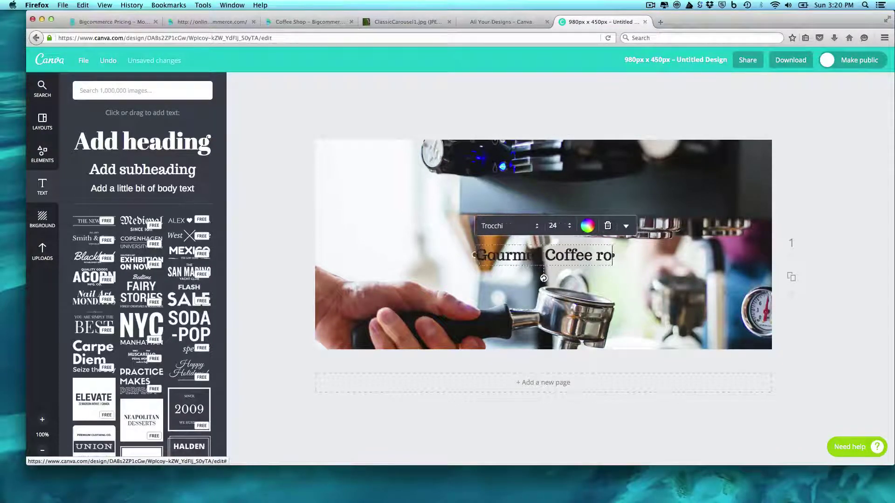
{"action": "type", "text": "asted and Delivered"}
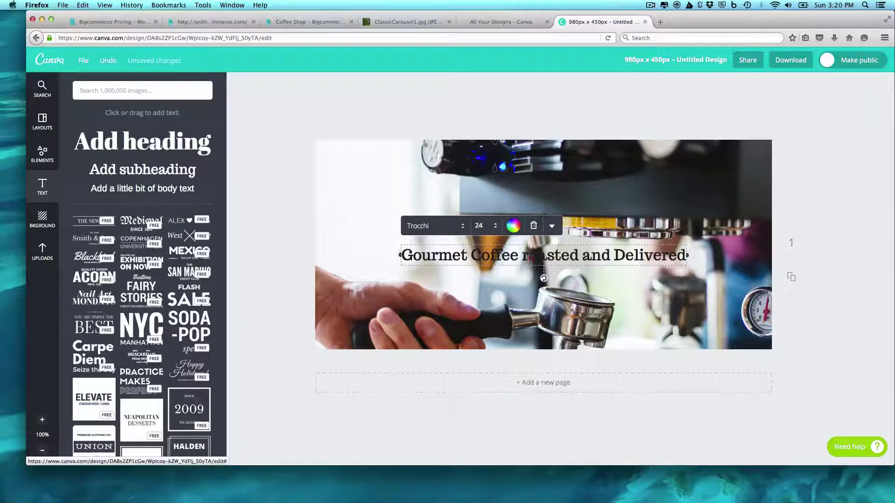
Capitalise 'Roasted', make the heading white, and move it to the banner's top right
{"action": "left_click", "coordinate": [530, 258]}
{"action": "key", "text": "BackSpace"}
{"action": "type", "text": "R"}
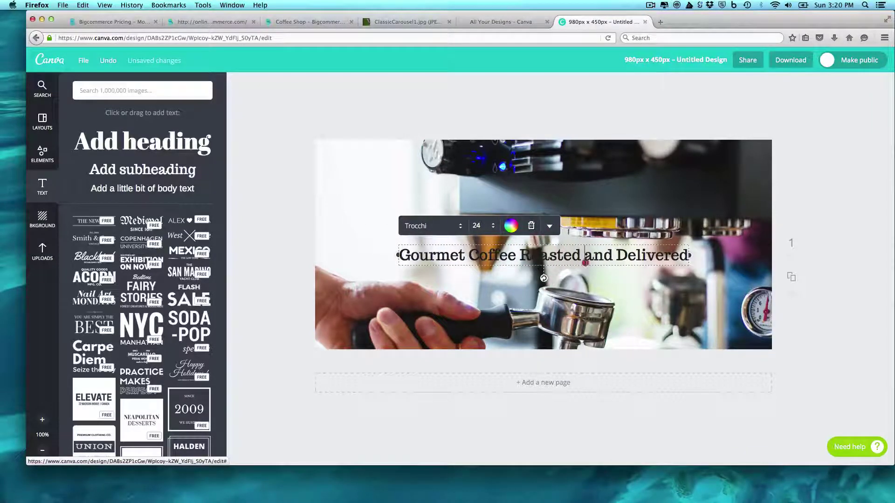
{"action": "key", "text": "super+a"}
{"action": "left_click", "coordinate": [510, 227]}
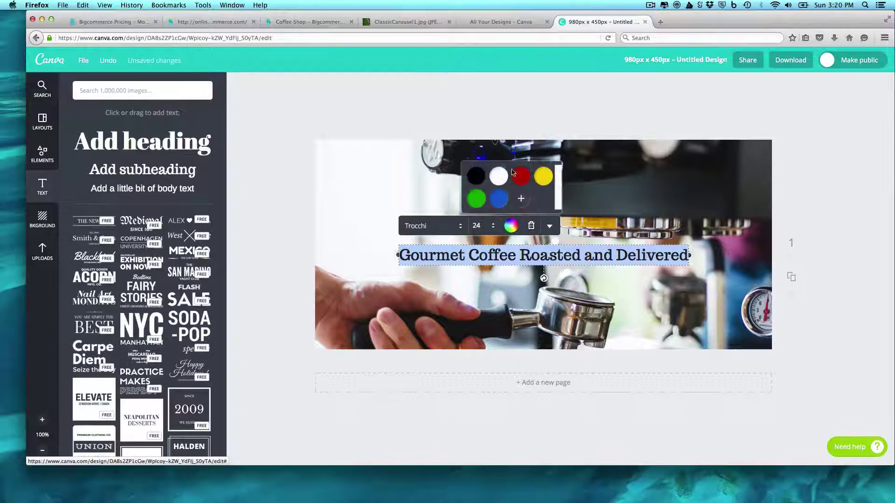
{"action": "left_click", "coordinate": [503, 176]}
{"action": "left_click", "coordinate": [647, 341]}
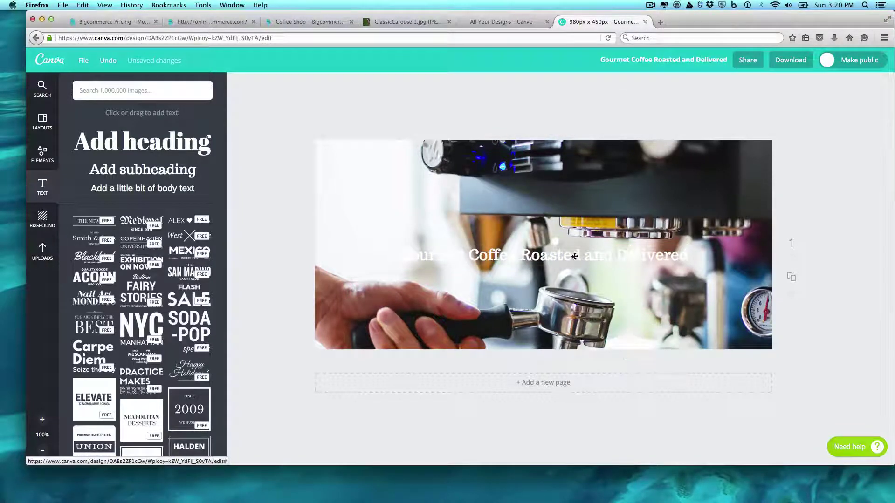
{"action": "left_click_drag", "start_coordinate": [582, 256], "coordinate": [650, 166]}
{"action": "left_click", "coordinate": [796, 233]}
{"action": "left_click", "coordinate": [853, 239]}
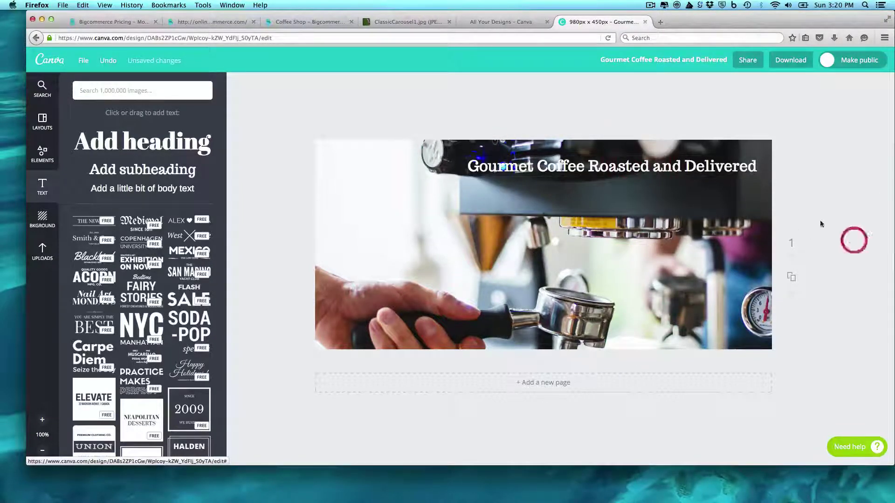
Download the banner as an Image: for Web JPG and save the file
{"action": "left_click", "coordinate": [790, 61]}
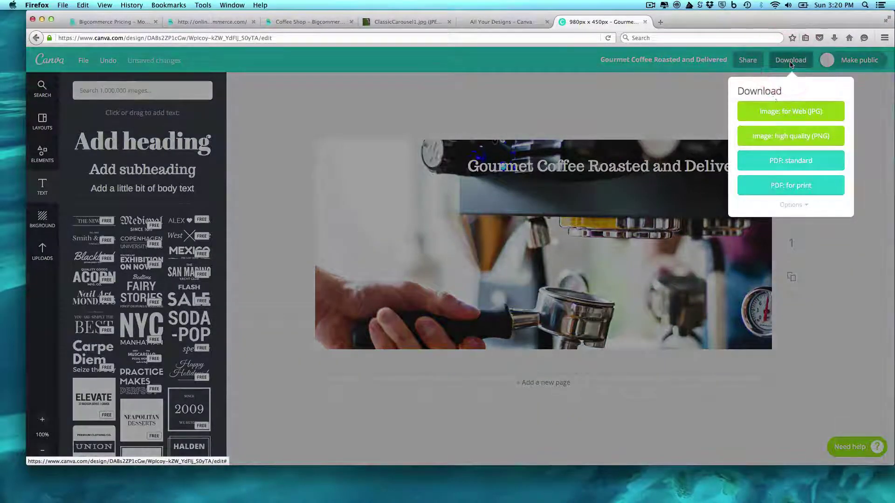
{"action": "left_click", "coordinate": [785, 112]}
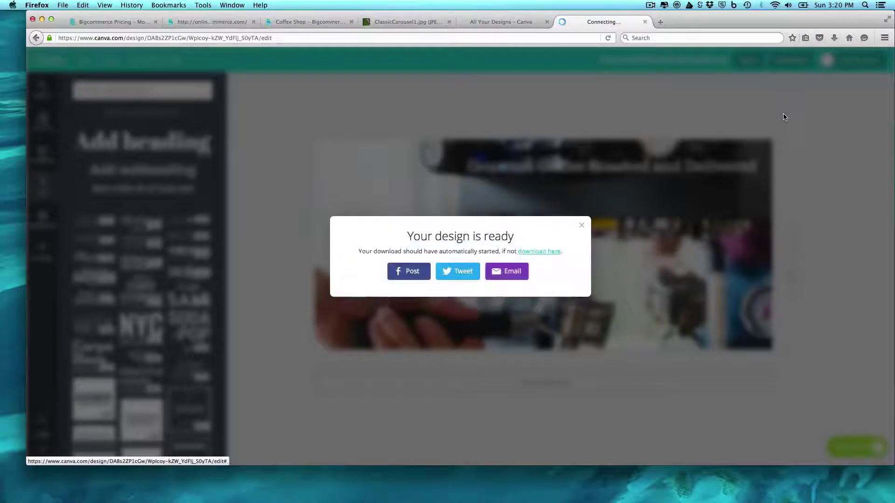
{"action": "key", "text": "Return"}
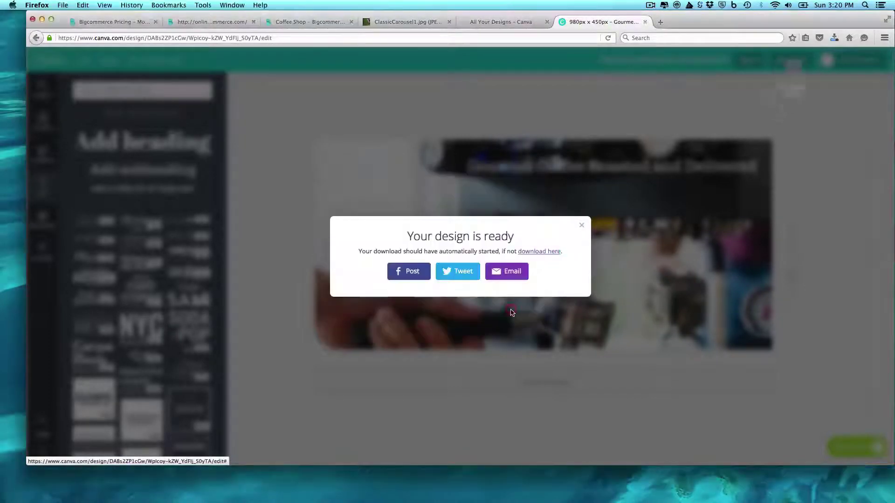
{"action": "left_click", "coordinate": [581, 225]}
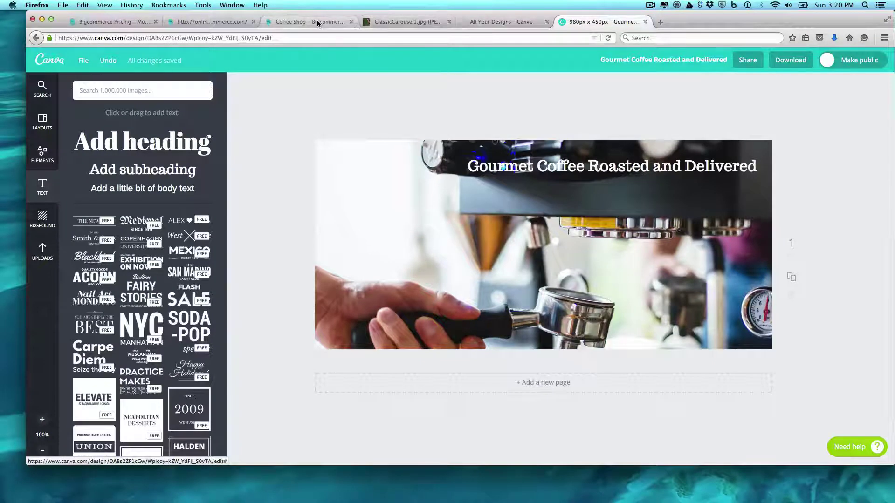
{"action": "left_click", "coordinate": [317, 22]}
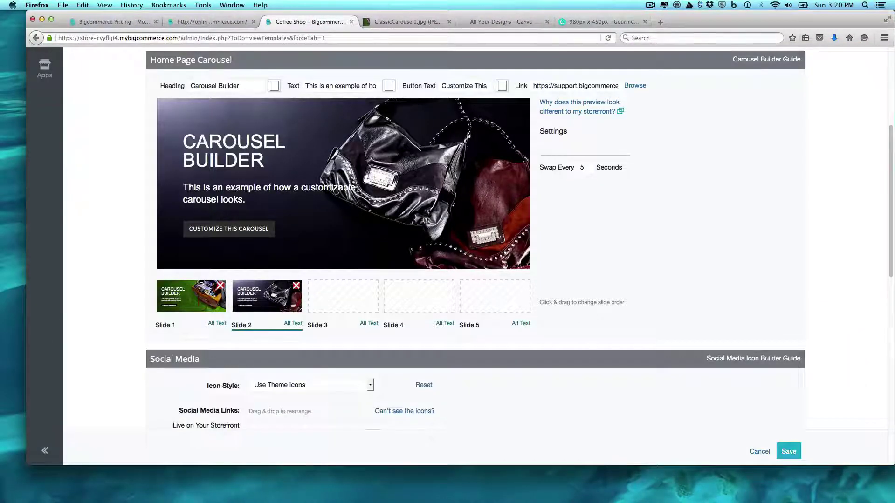
Add the coffee banner JPG as slide 3, drag it to slide 1, and save the carousel
{"action": "left_click", "coordinate": [353, 300]}
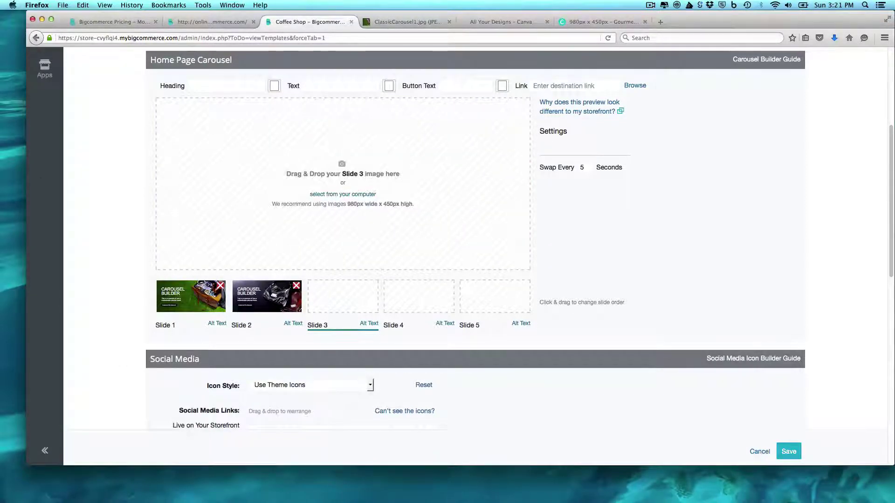
{"action": "left_click_drag", "start_coordinate": [0, 140], "coordinate": [314, 188]}
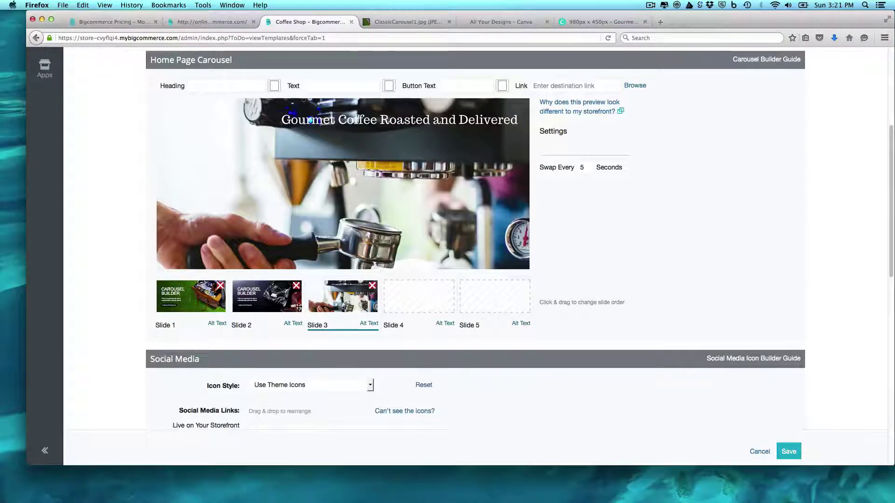
{"action": "left_click_drag", "start_coordinate": [352, 298], "coordinate": [260, 297]}
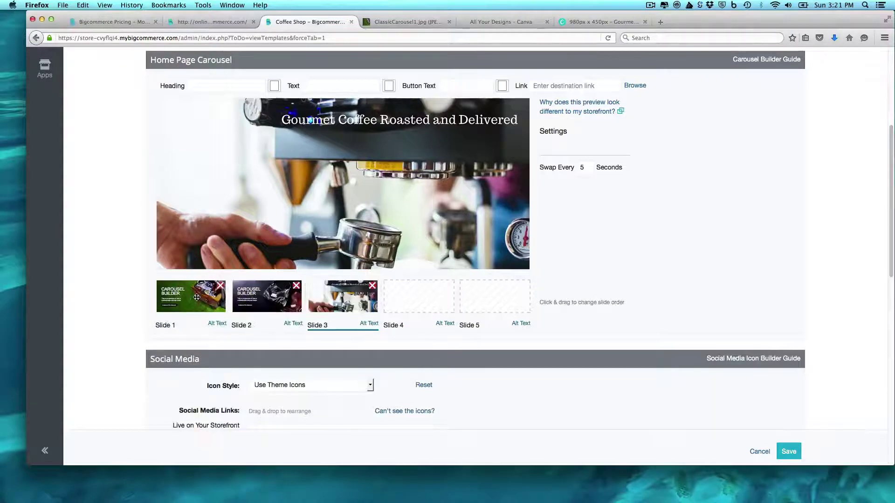
{"action": "left_click", "coordinate": [280, 294]}
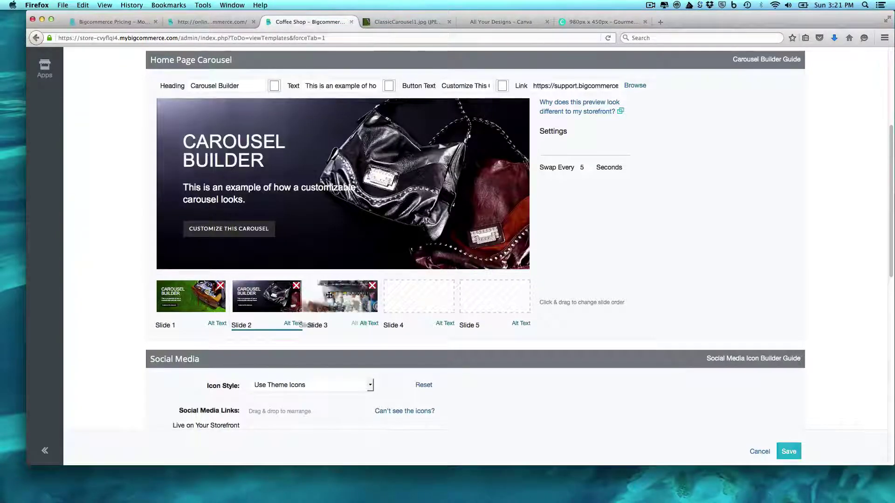
{"action": "left_click_drag", "start_coordinate": [342, 296], "coordinate": [359, 295]}
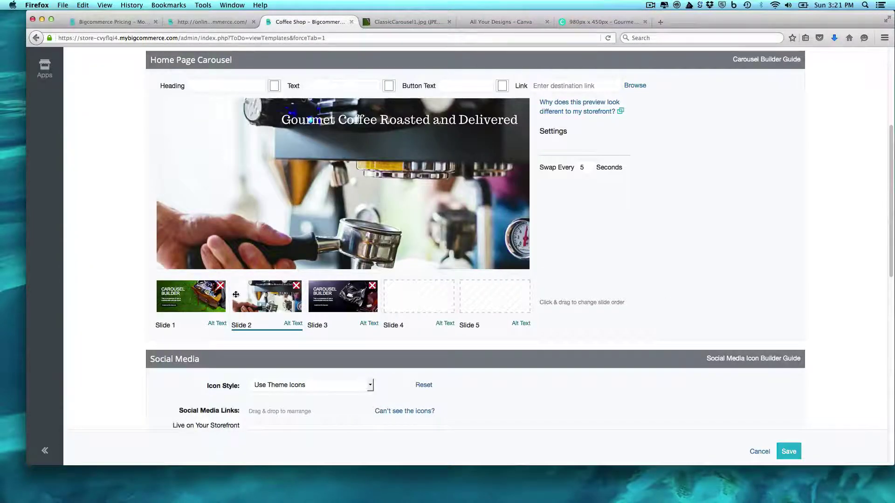
{"action": "left_click_drag", "start_coordinate": [195, 294], "coordinate": [346, 287]}
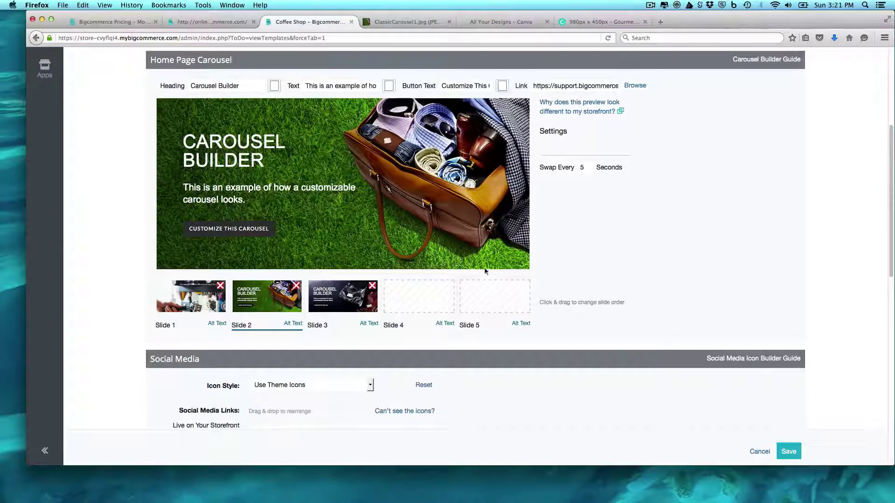
{"action": "left_click", "coordinate": [188, 297]}
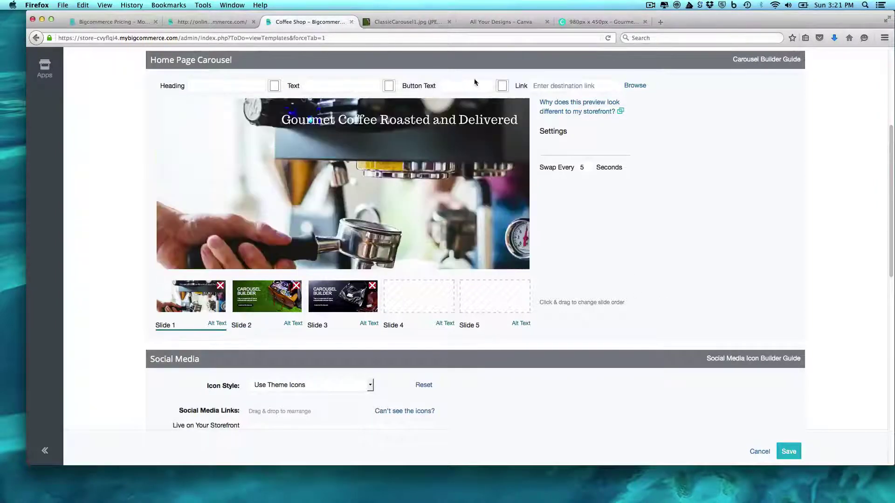
{"action": "left_click", "coordinate": [786, 452]}
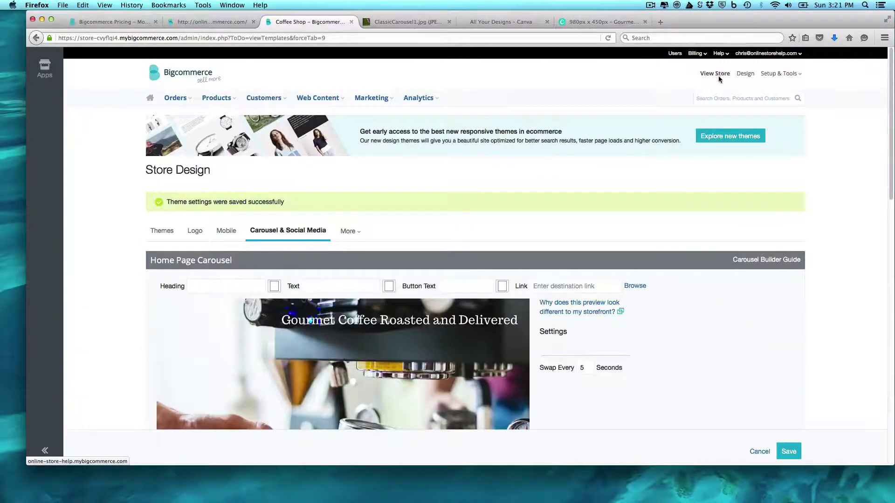
View the live store to confirm the espresso banner leads the carousel, then return to the admin
{"action": "left_click", "coordinate": [718, 75]}
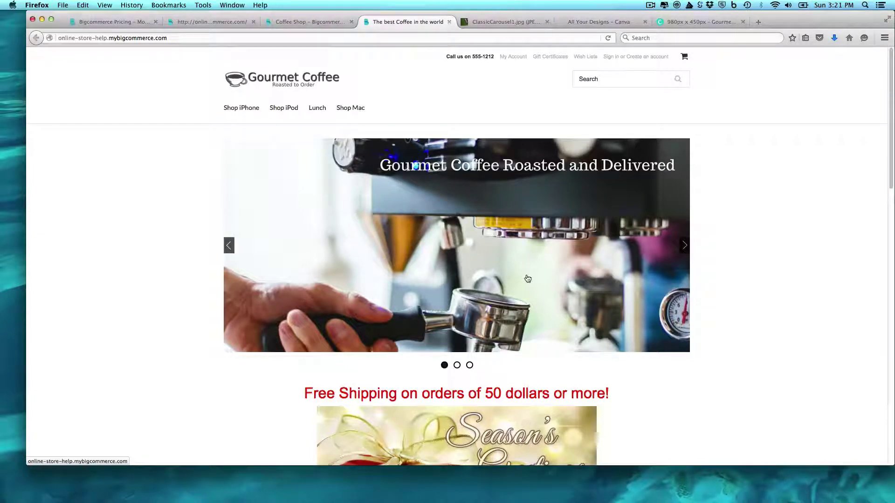
{"action": "left_click", "coordinate": [302, 21]}
Visit the Emails, Favicon and Header pages from the More dropdown, finishing on Template Files
{"action": "left_click", "coordinate": [359, 237]}
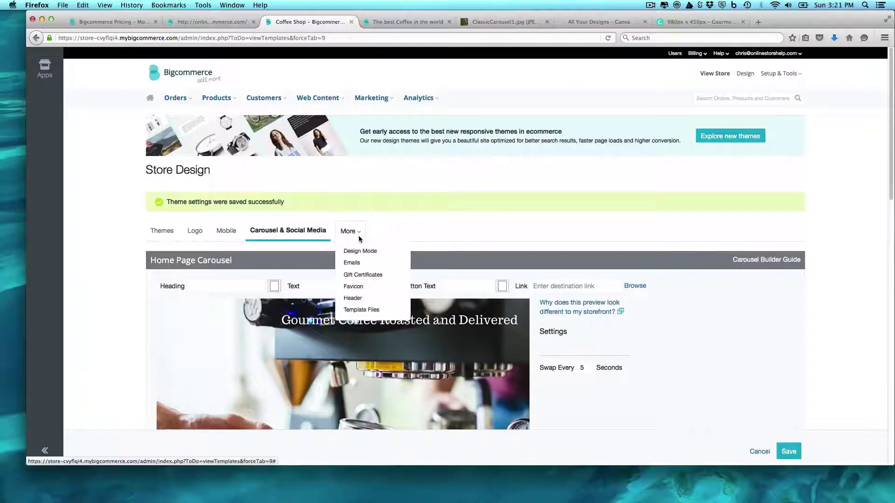
{"action": "left_click", "coordinate": [357, 260]}
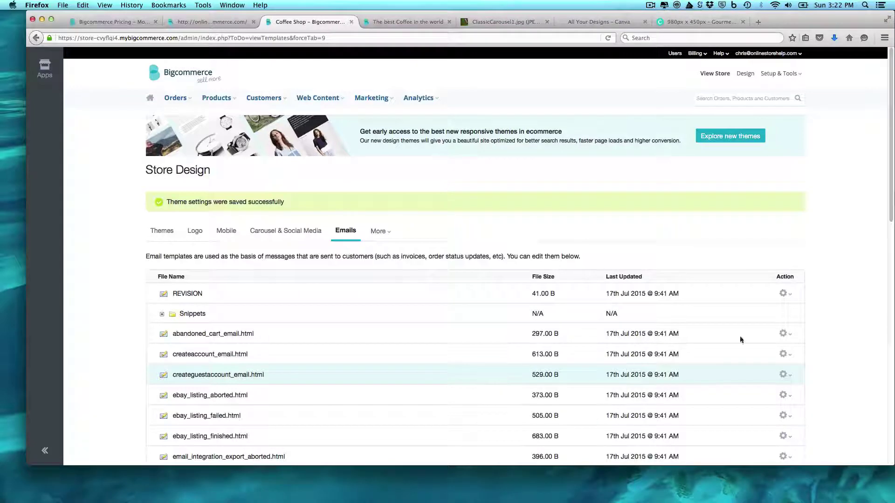
{"action": "left_click_drag", "start_coordinate": [891, 192], "coordinate": [889, 174]}
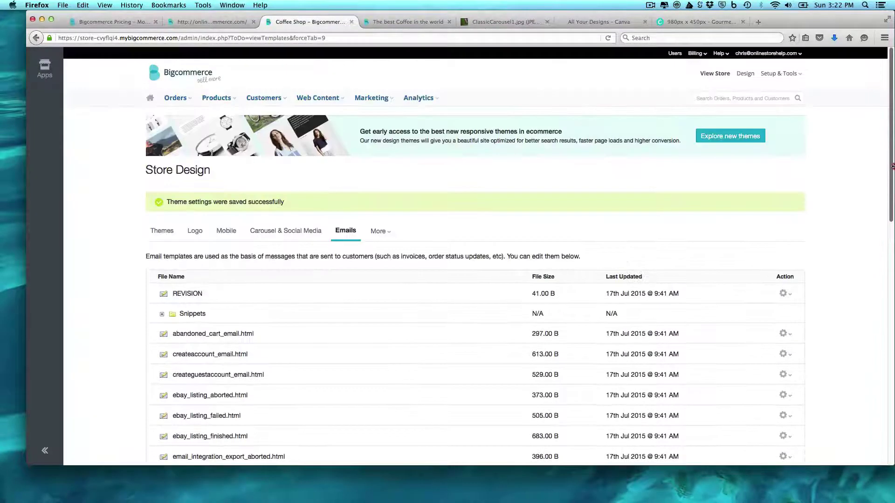
{"action": "left_click", "coordinate": [387, 230]}
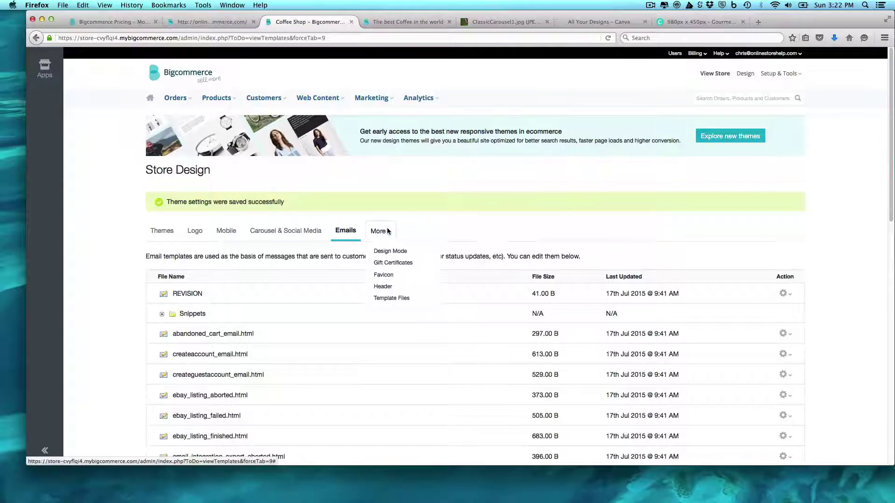
{"action": "left_click", "coordinate": [384, 275]}
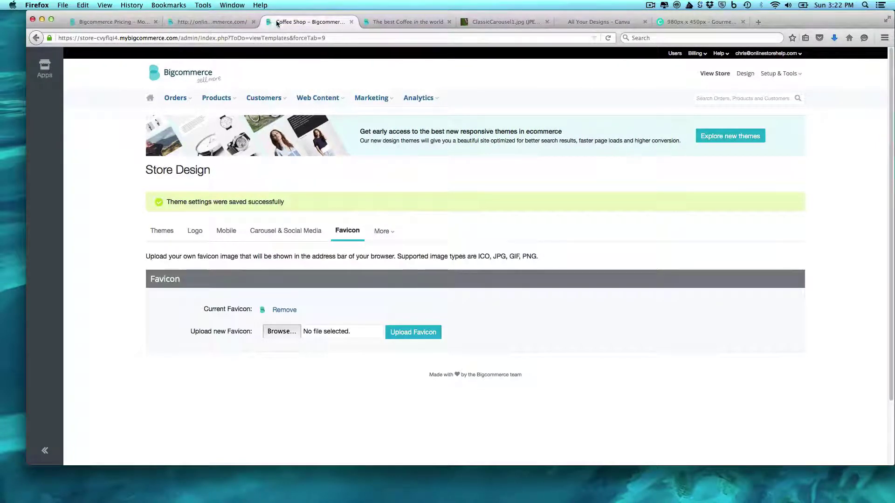
{"action": "left_click", "coordinate": [389, 233]}
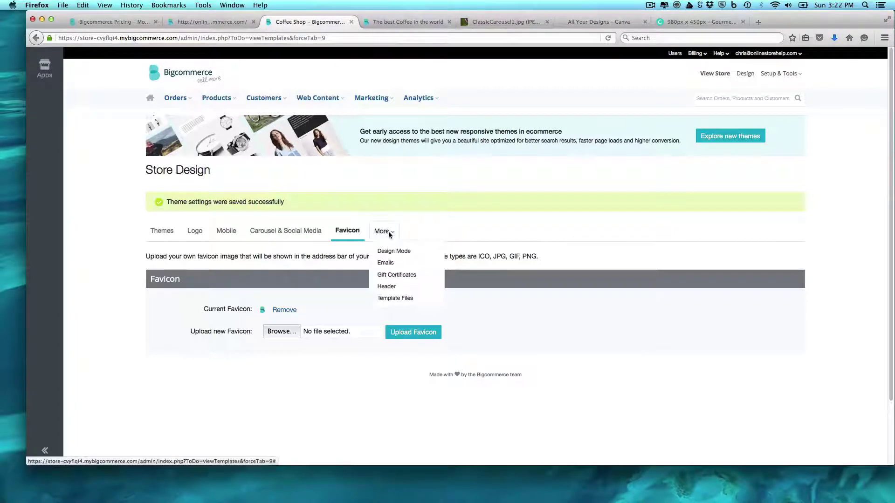
{"action": "left_click", "coordinate": [387, 287]}
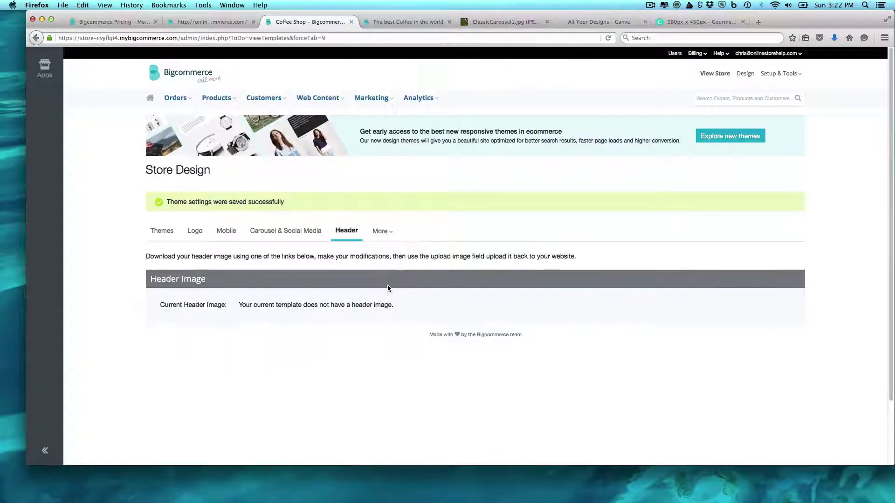
{"action": "left_click", "coordinate": [391, 231]}
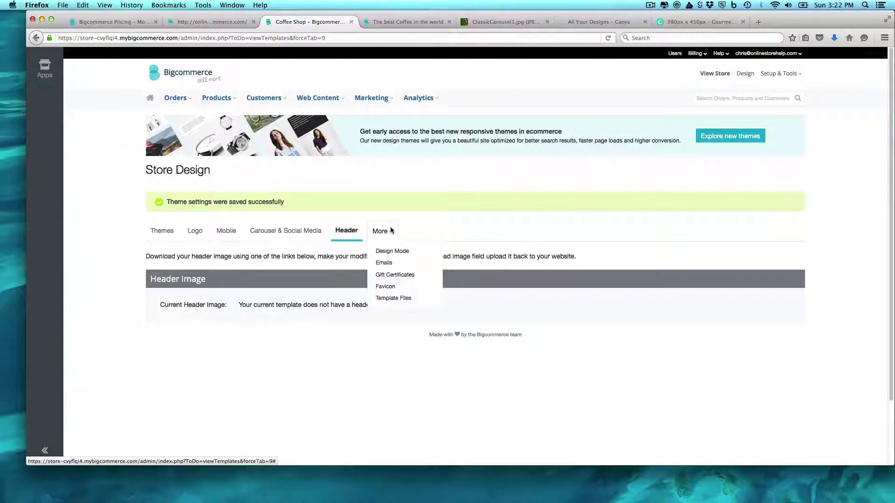
{"action": "left_click", "coordinate": [392, 300]}
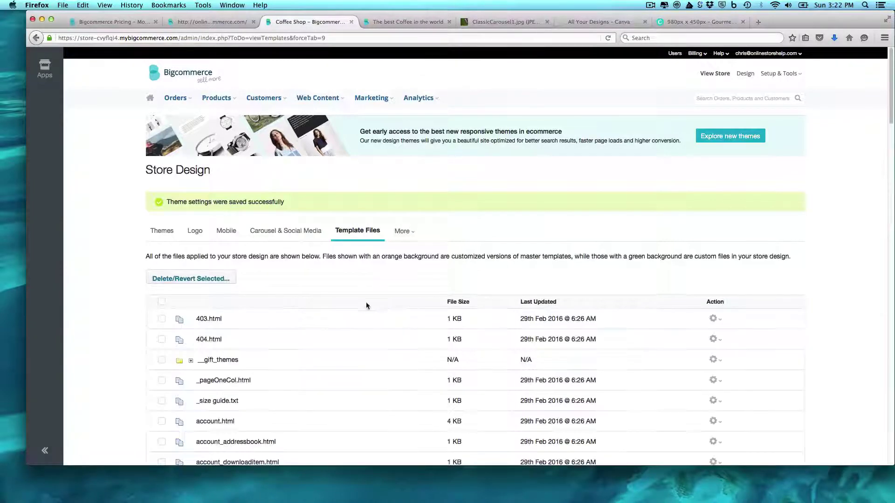